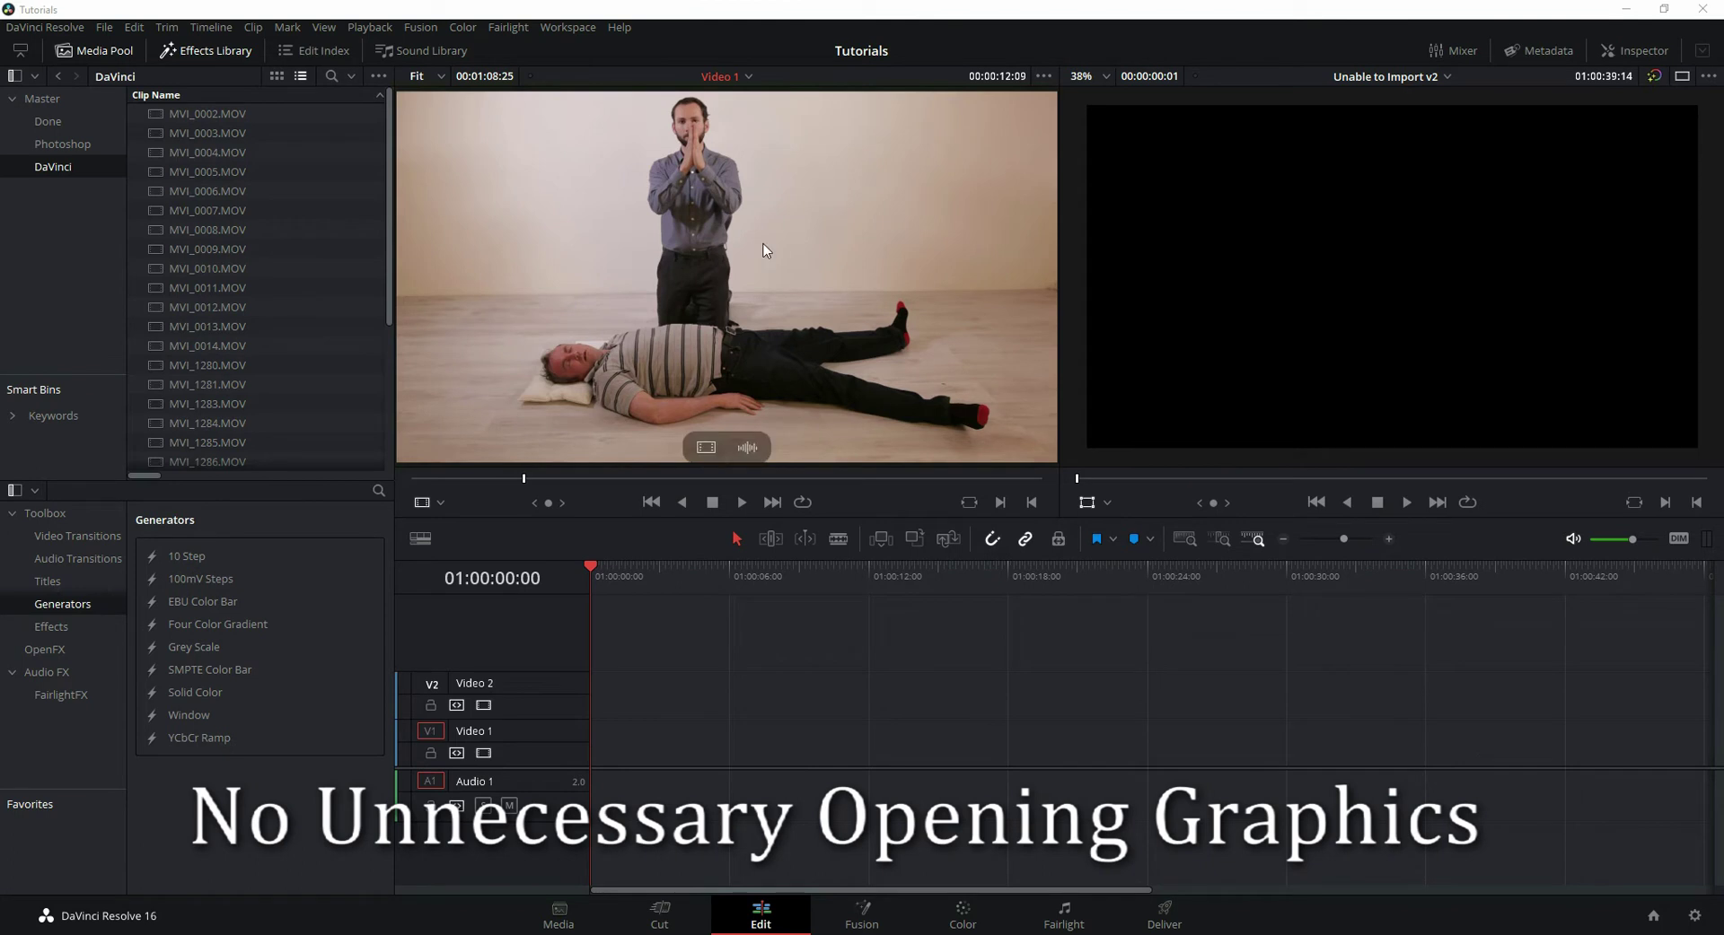
# Step: Load Video 1, then Video 2, from the Media Pool into the source viewer
pyautogui.scroll(-5, 377, 366)
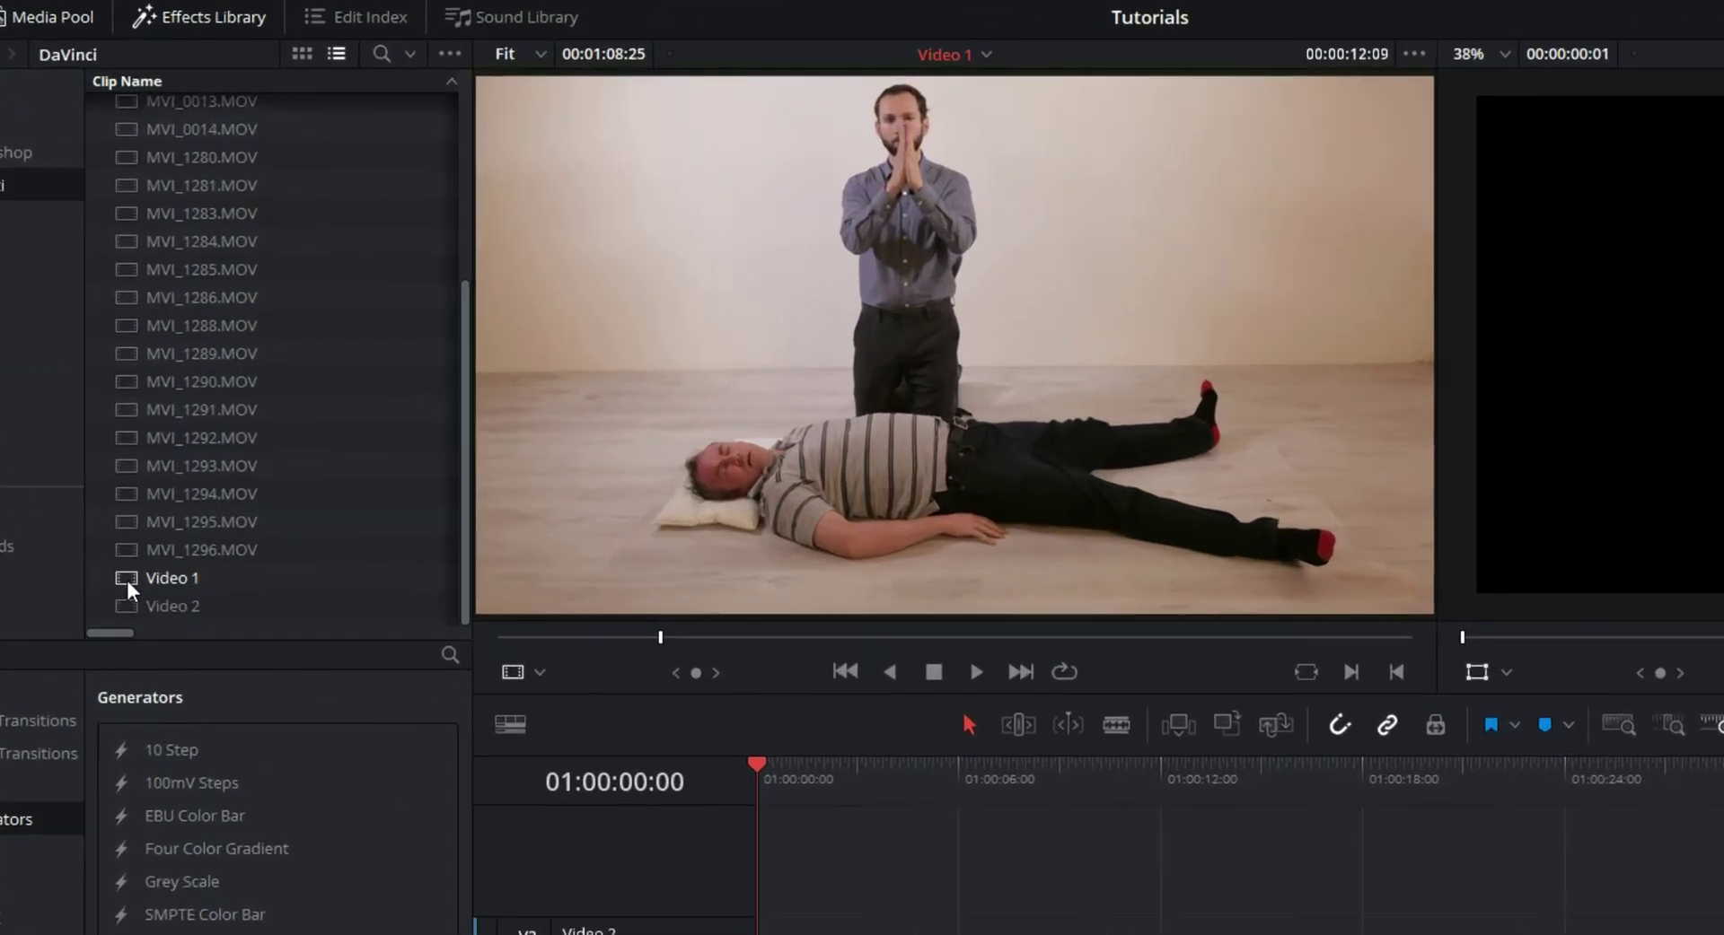
pyautogui.click(126, 580)
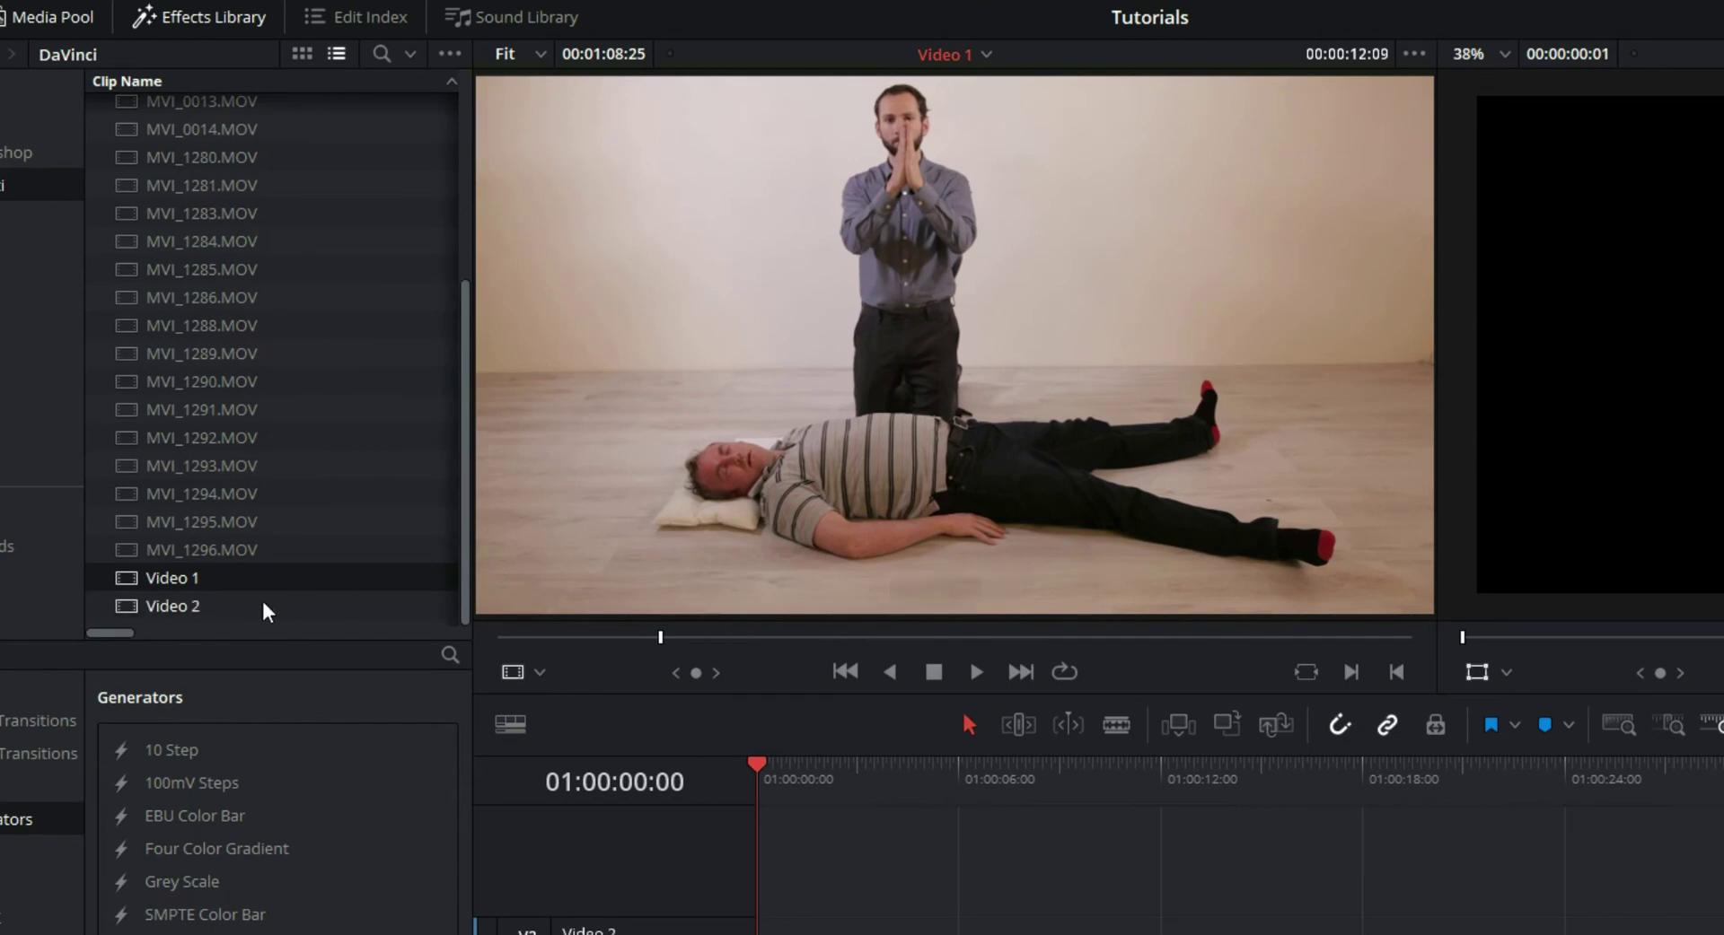
pyautogui.click(136, 610)
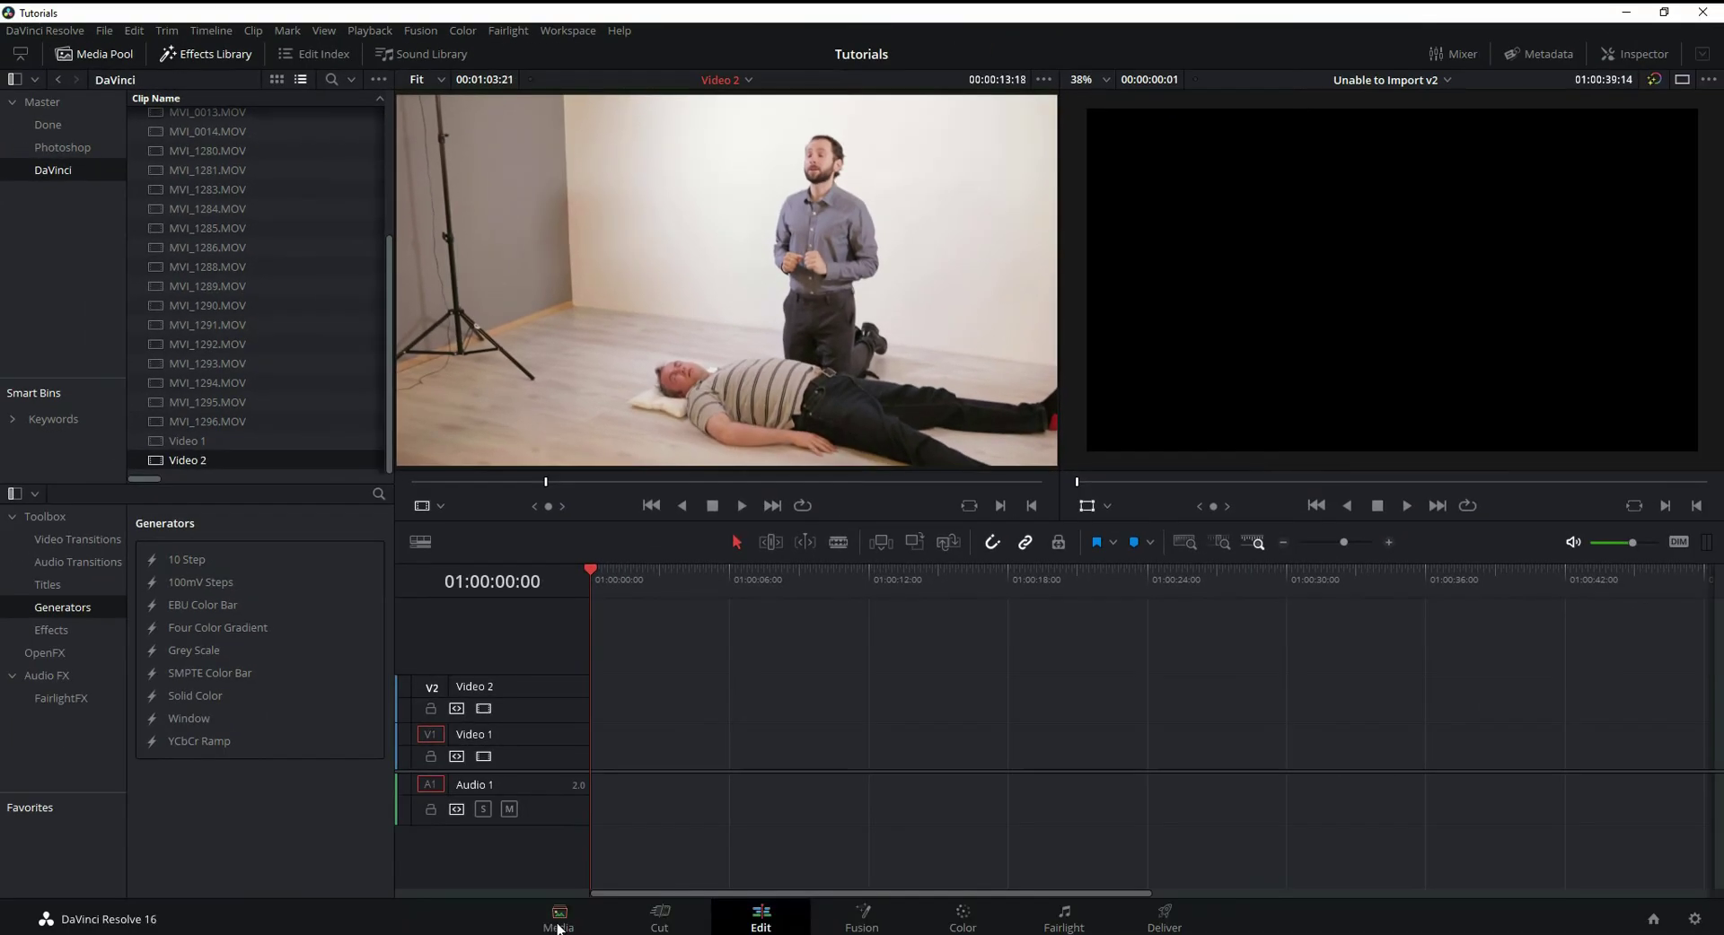
# Step: On the Media page, select the Video 1 and Video 2 clips together
pyautogui.click(557, 929)
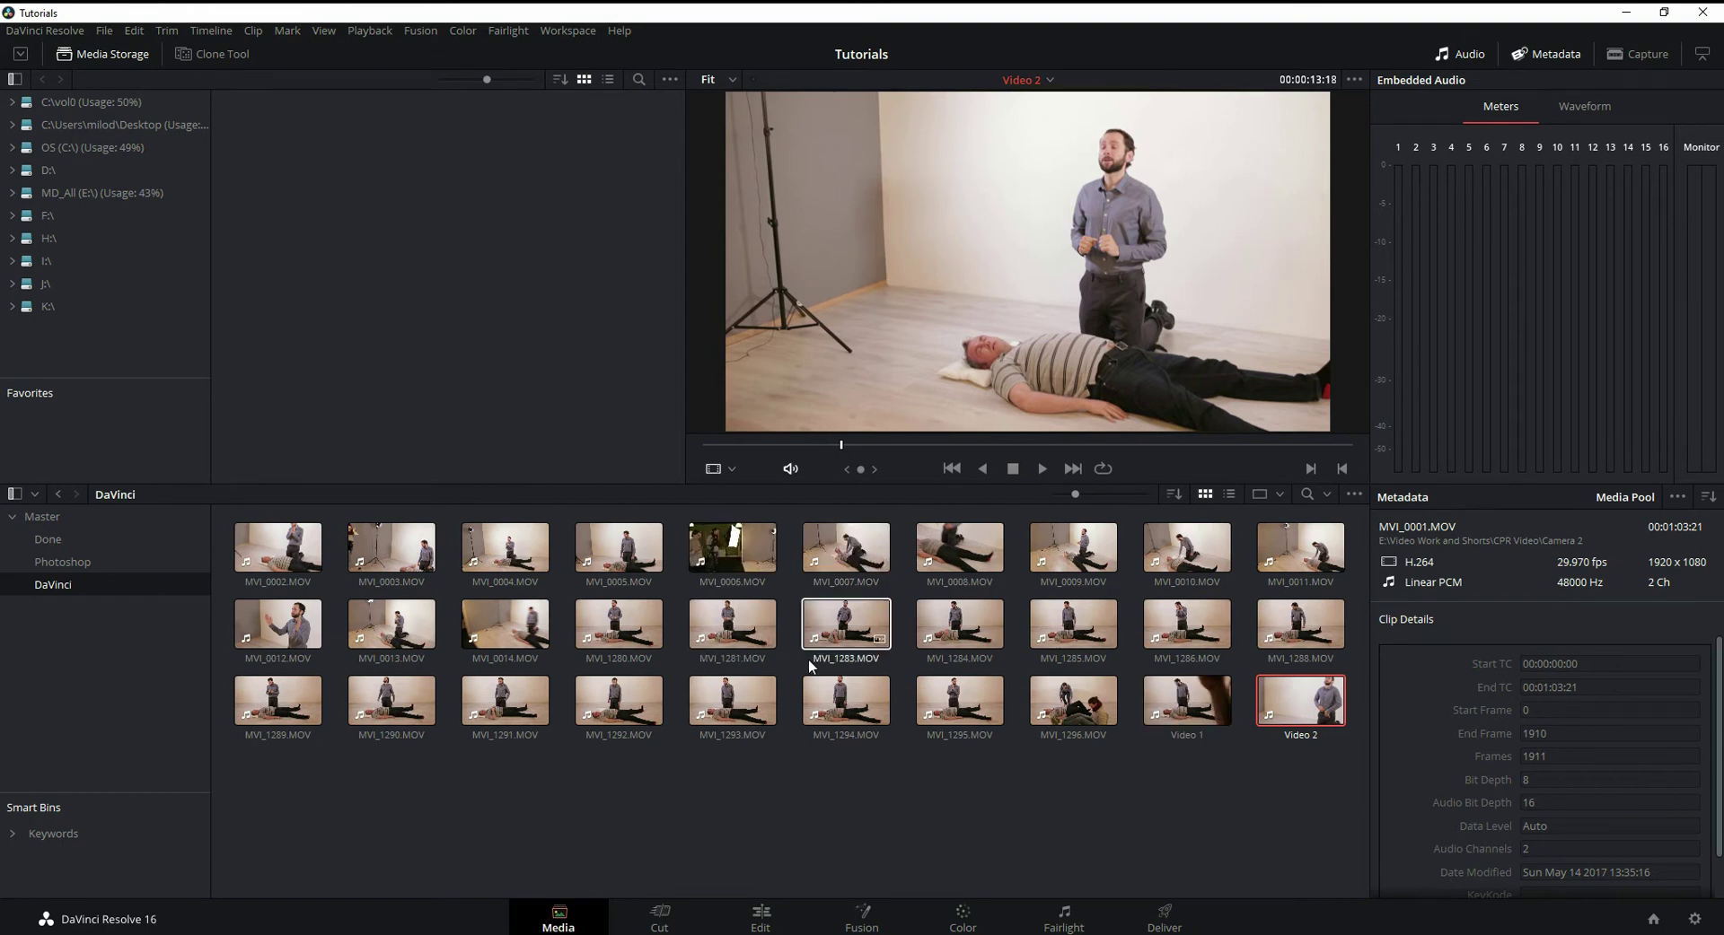
pyautogui.click(1183, 711)
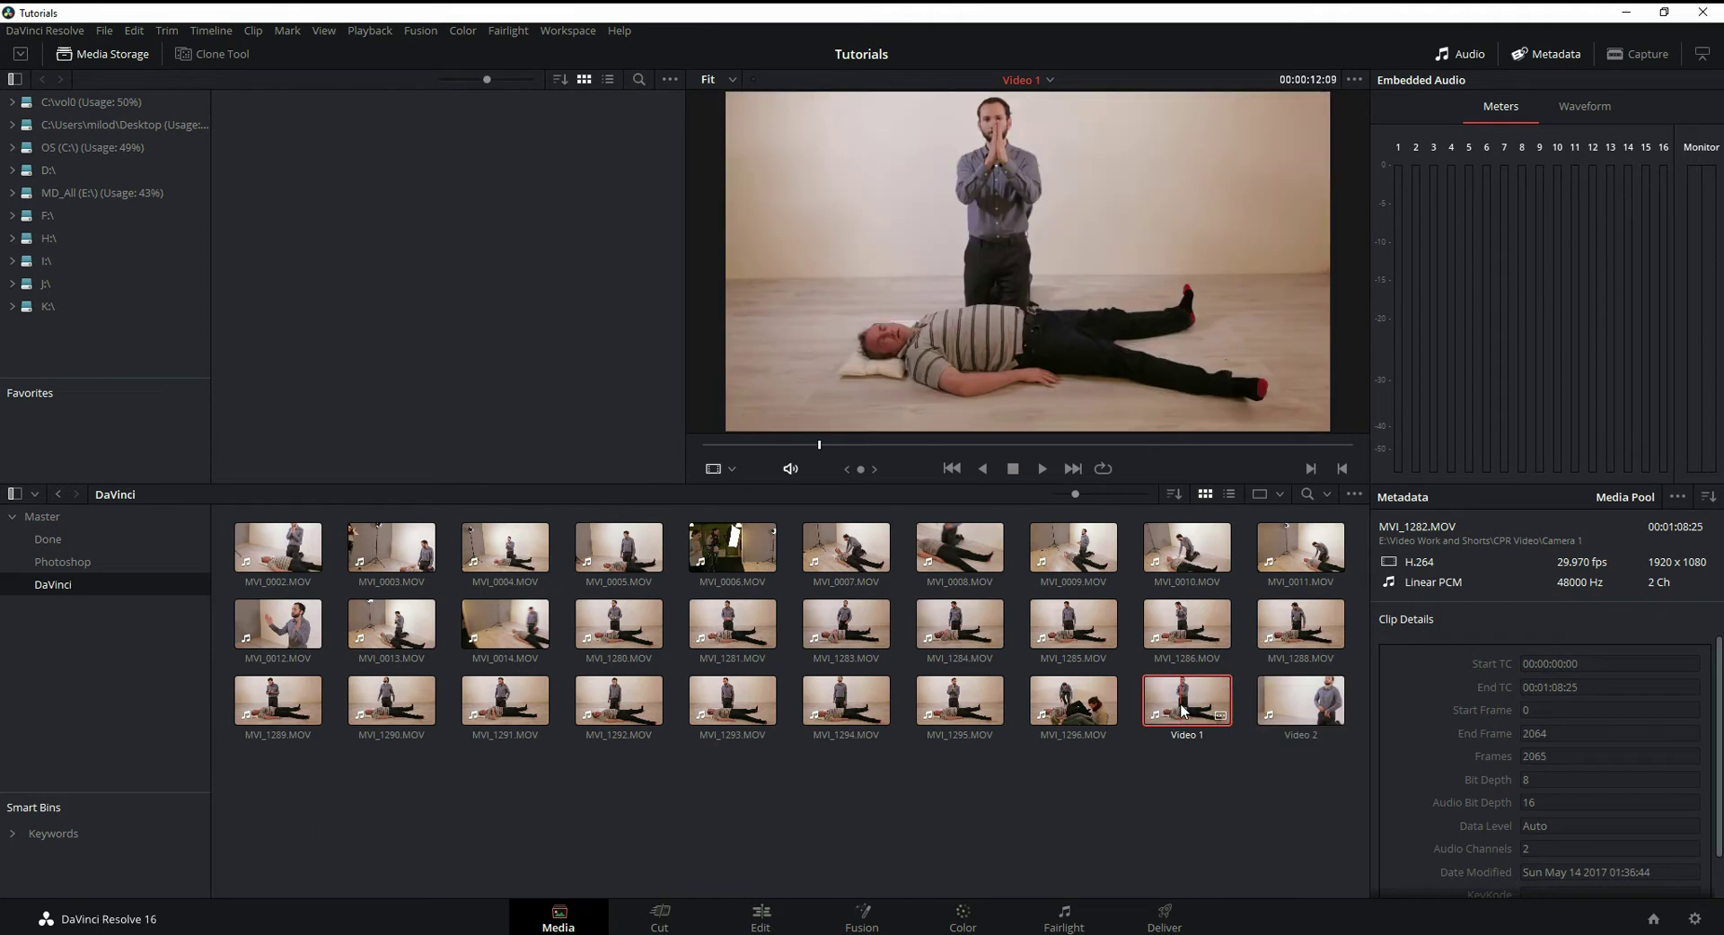
pyautogui.keyDown('ctrl'); pyautogui.click(1281, 696); pyautogui.keyUp('ctrl')
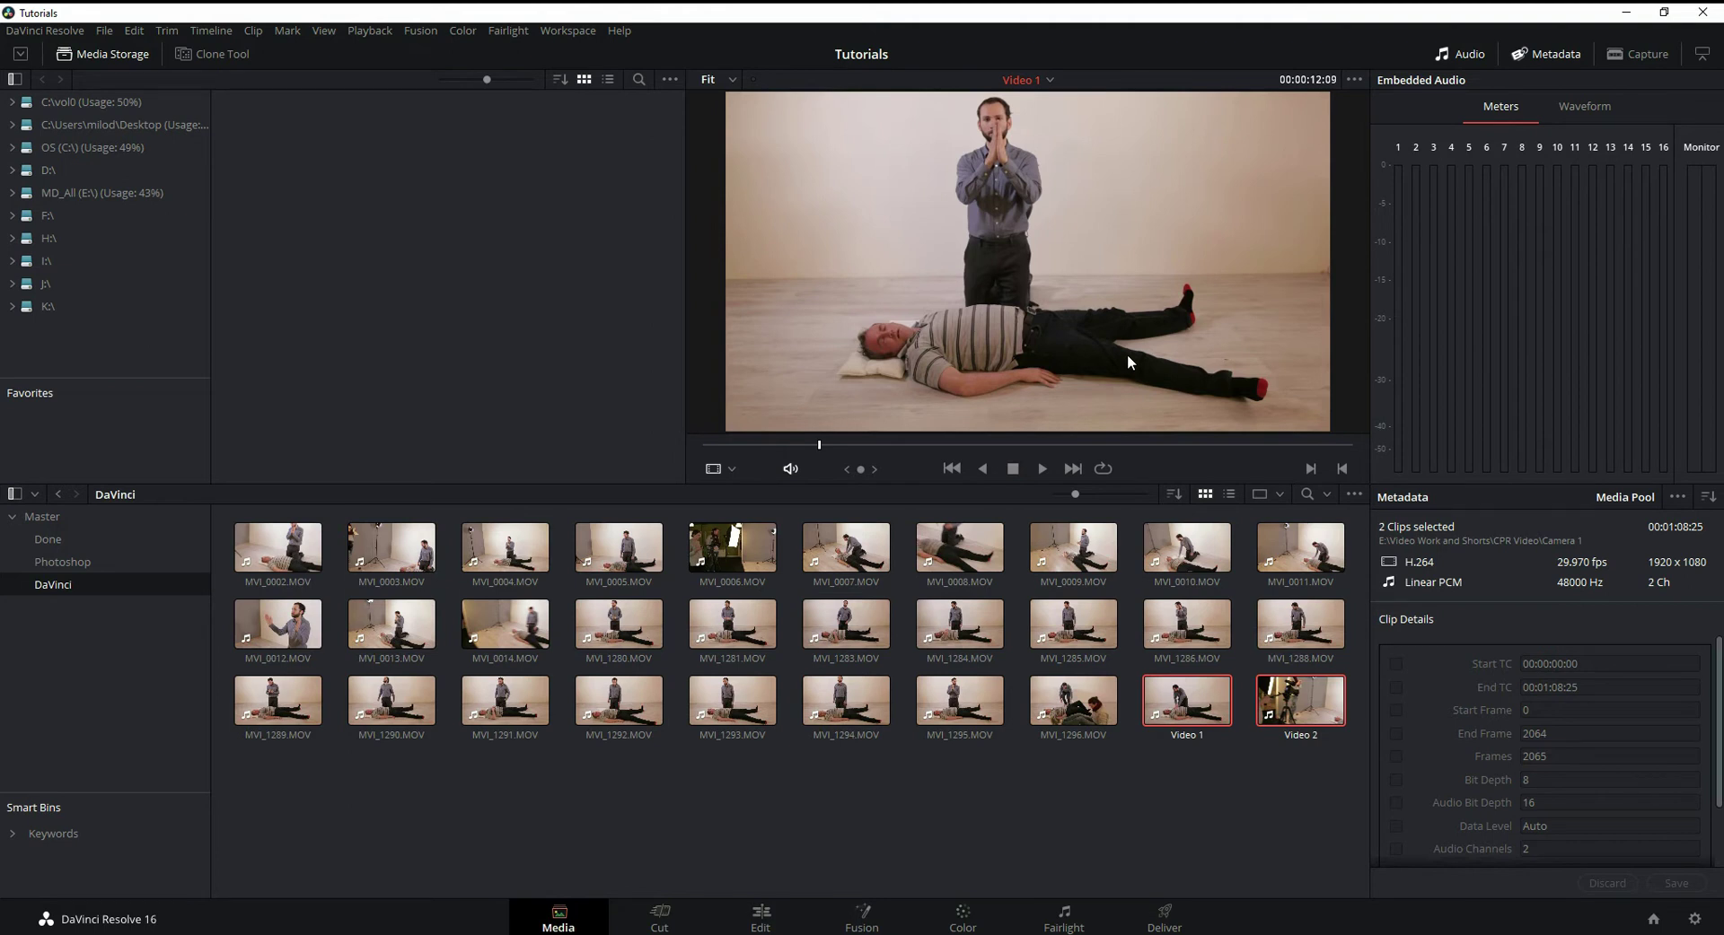
# Step: Start a new multicam clip from both selected clips with Angle Sync set to Sound
pyautogui.rightClick(1191, 699)
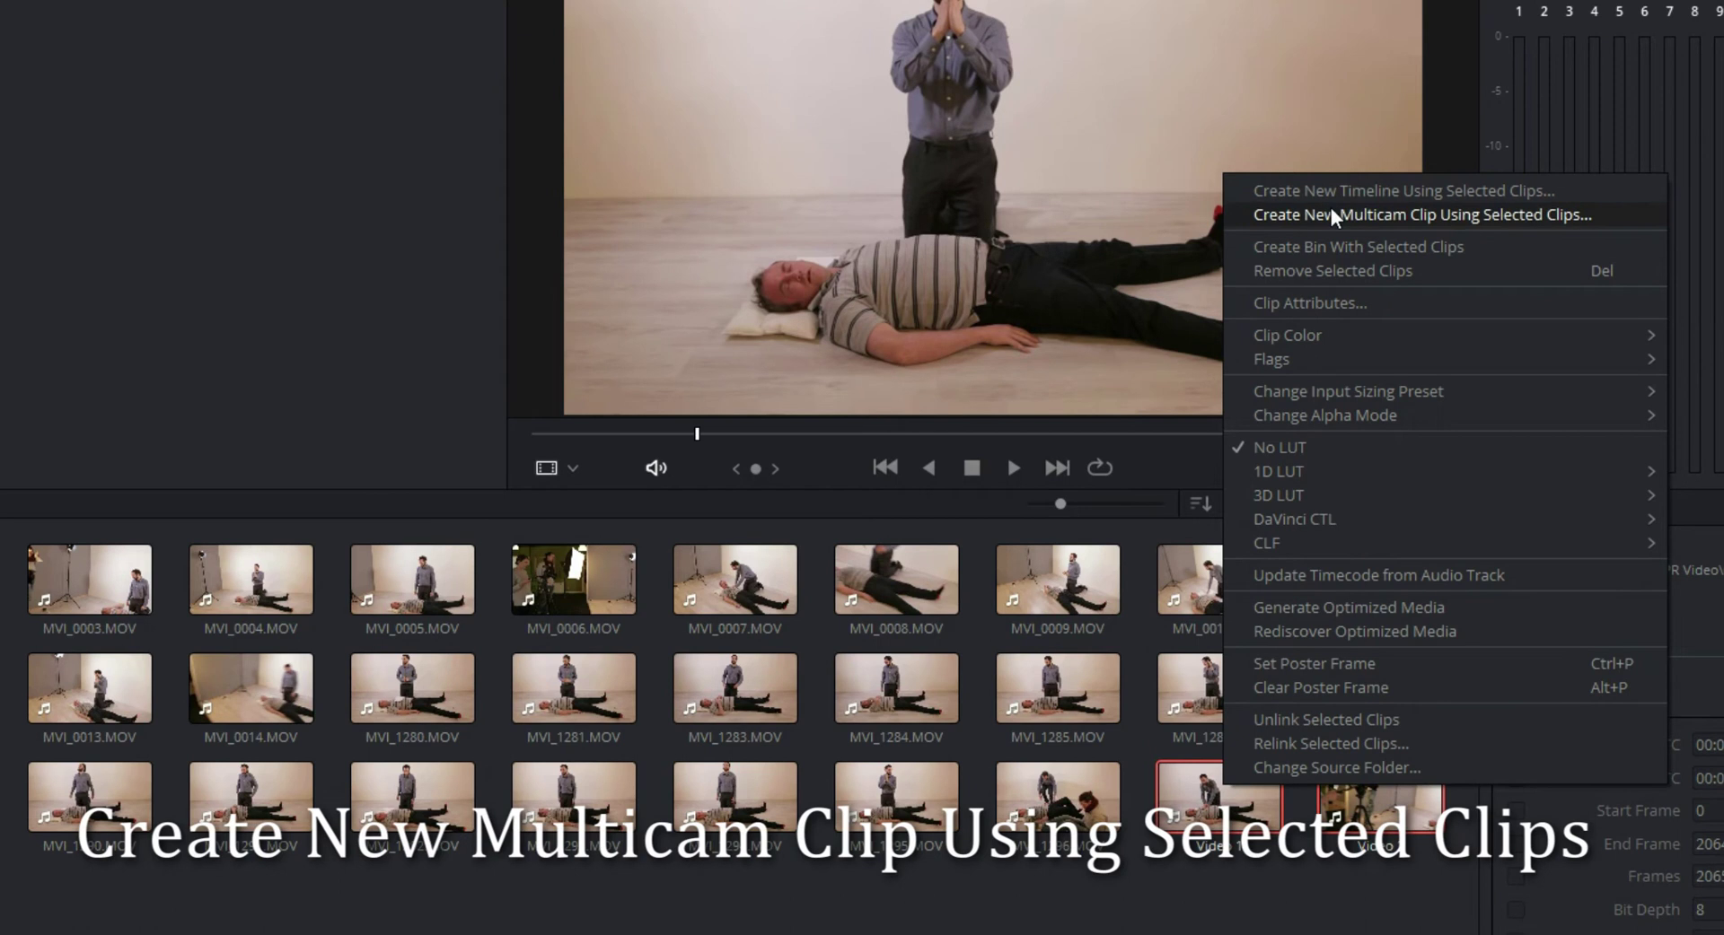
pyautogui.click(1332, 214)
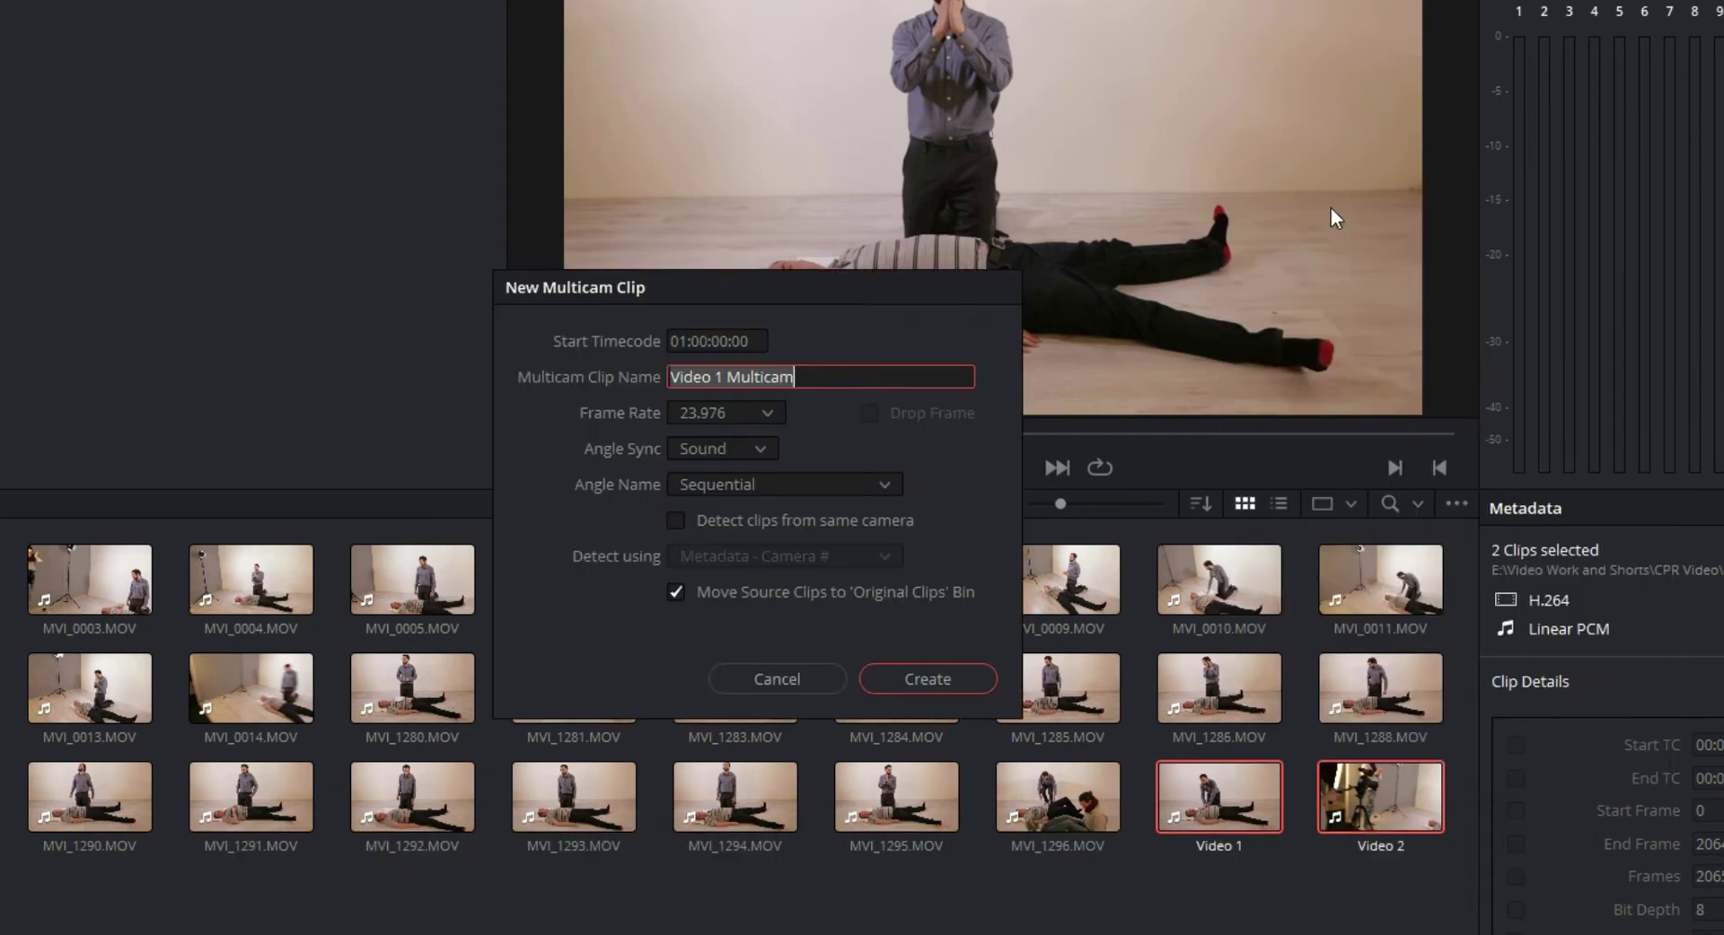
pyautogui.click(747, 450)
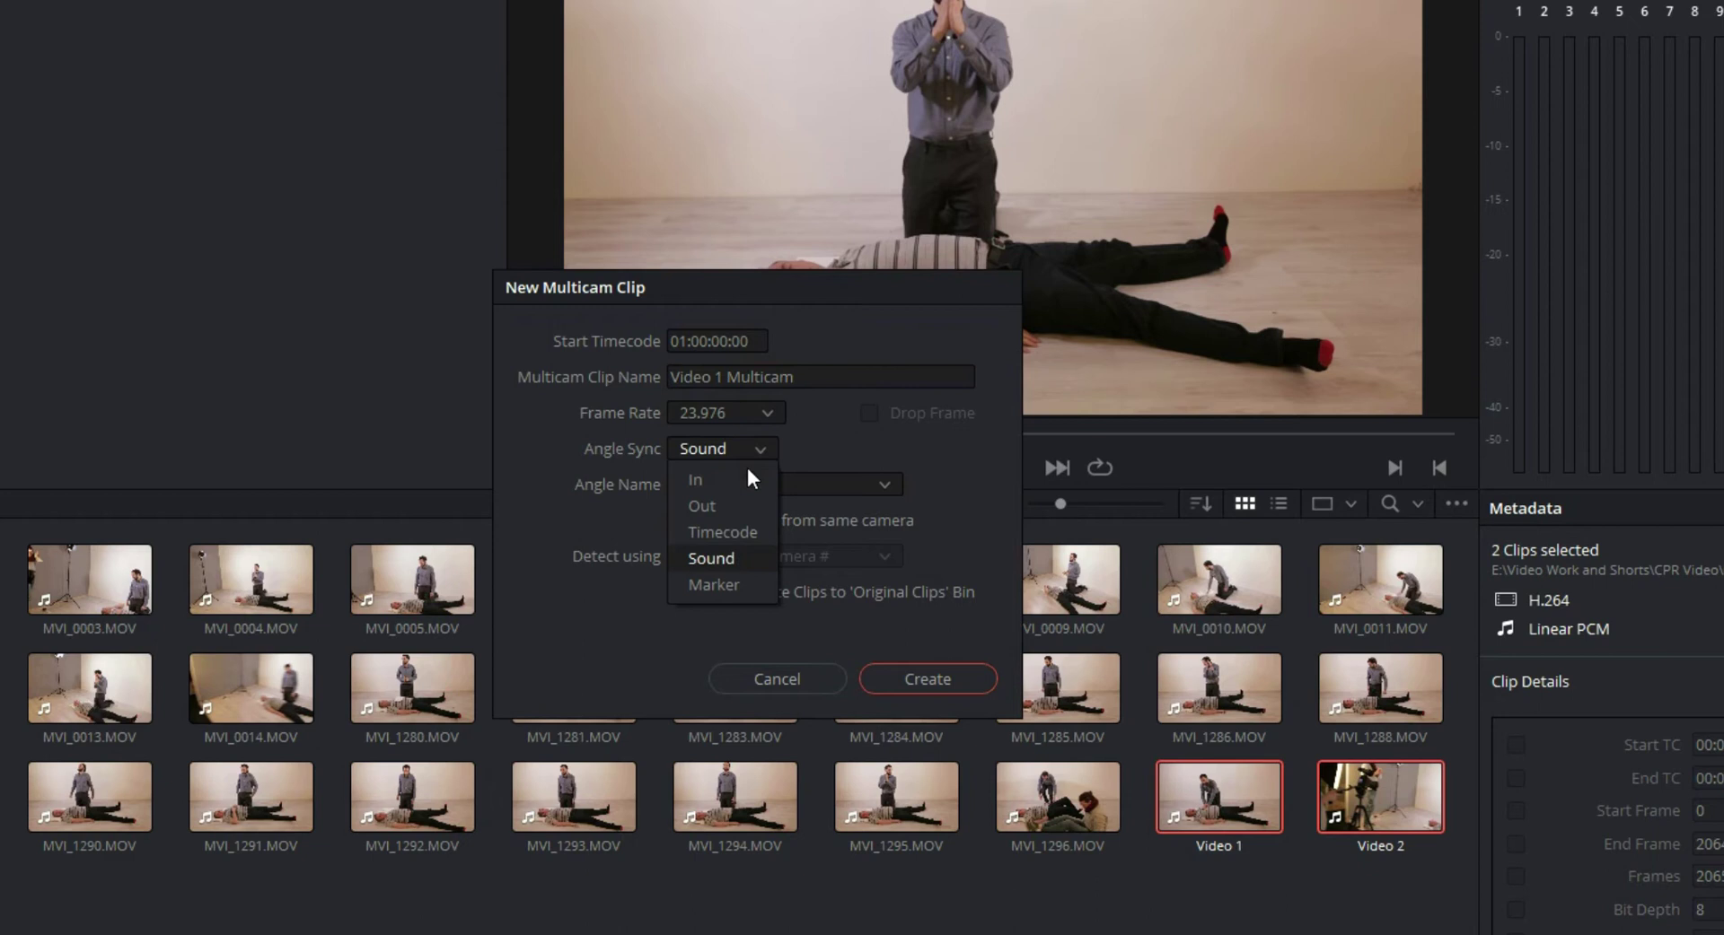
pyautogui.click(747, 479)
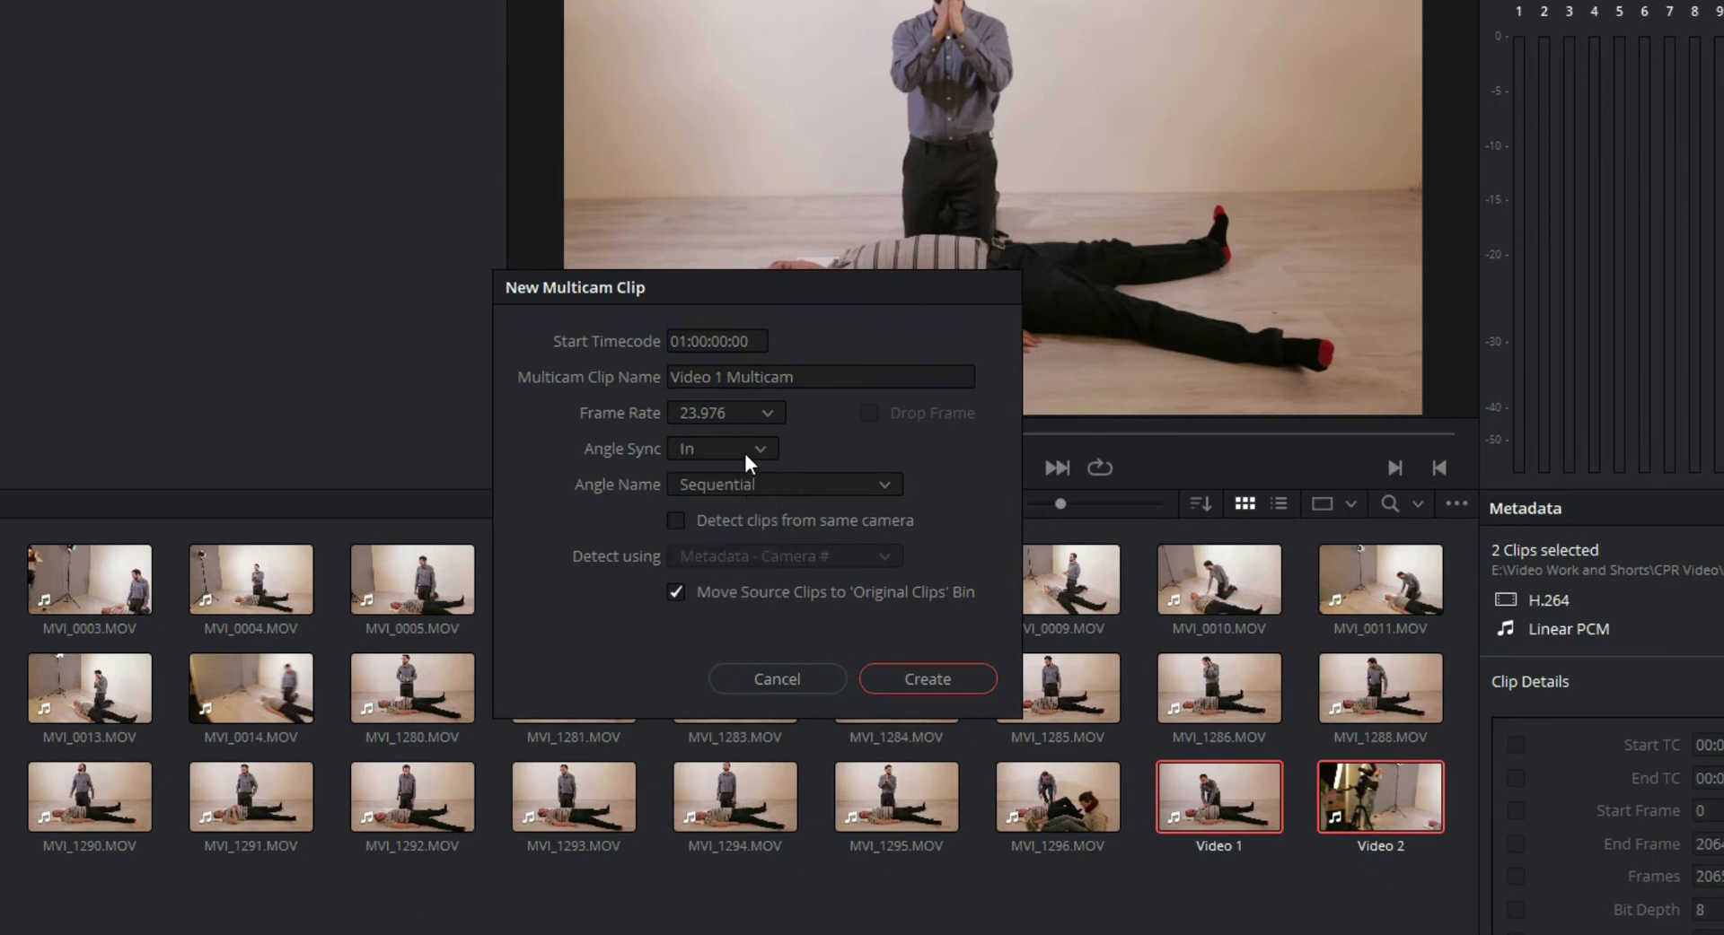
pyautogui.click(743, 450)
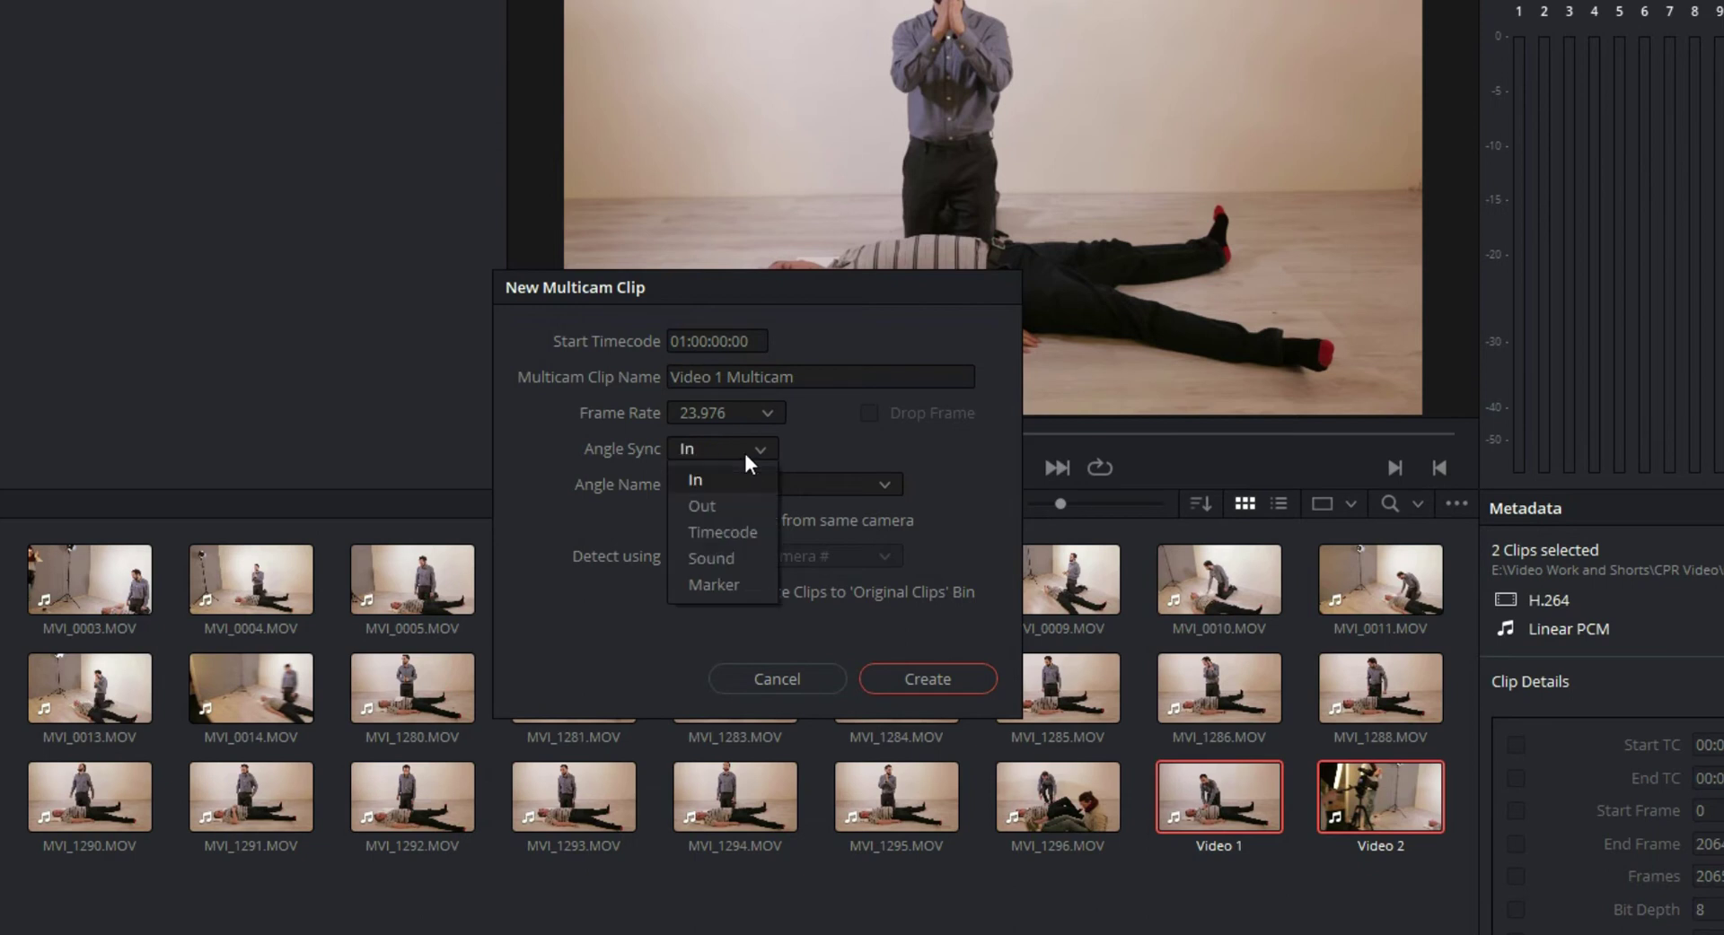
pyautogui.click(724, 560)
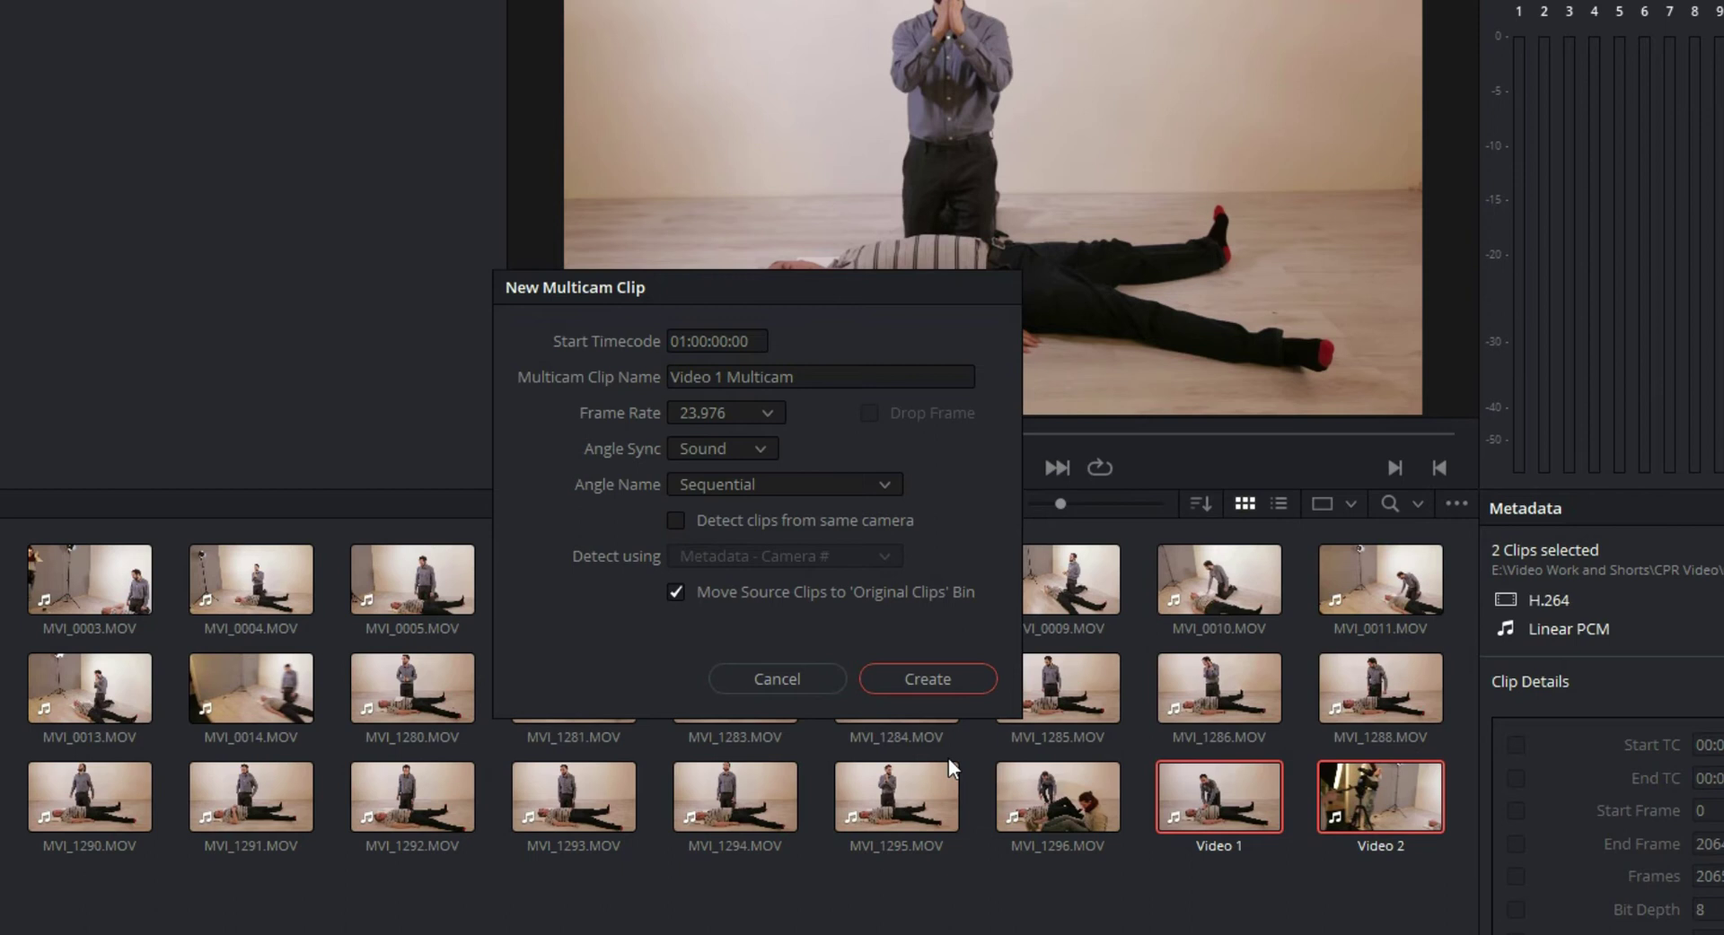
# Step: Create Video 1 Multicam, then on the Edit page enable dual viewers and select the clip
pyautogui.click(929, 679)
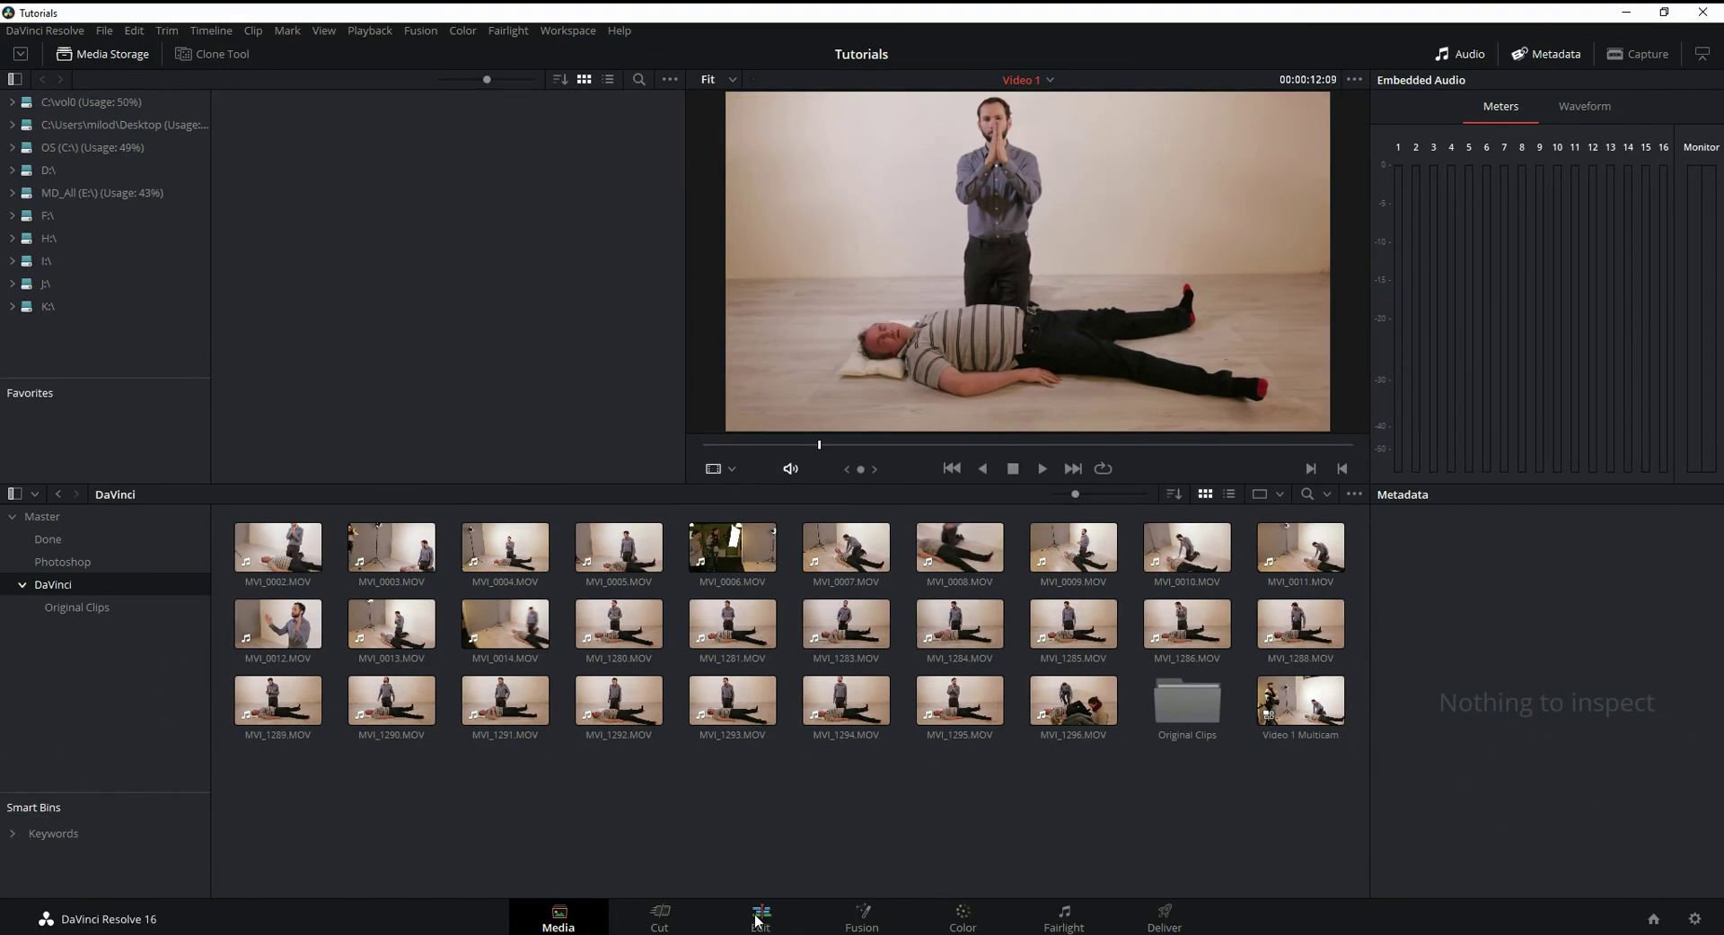
pyautogui.click(758, 917)
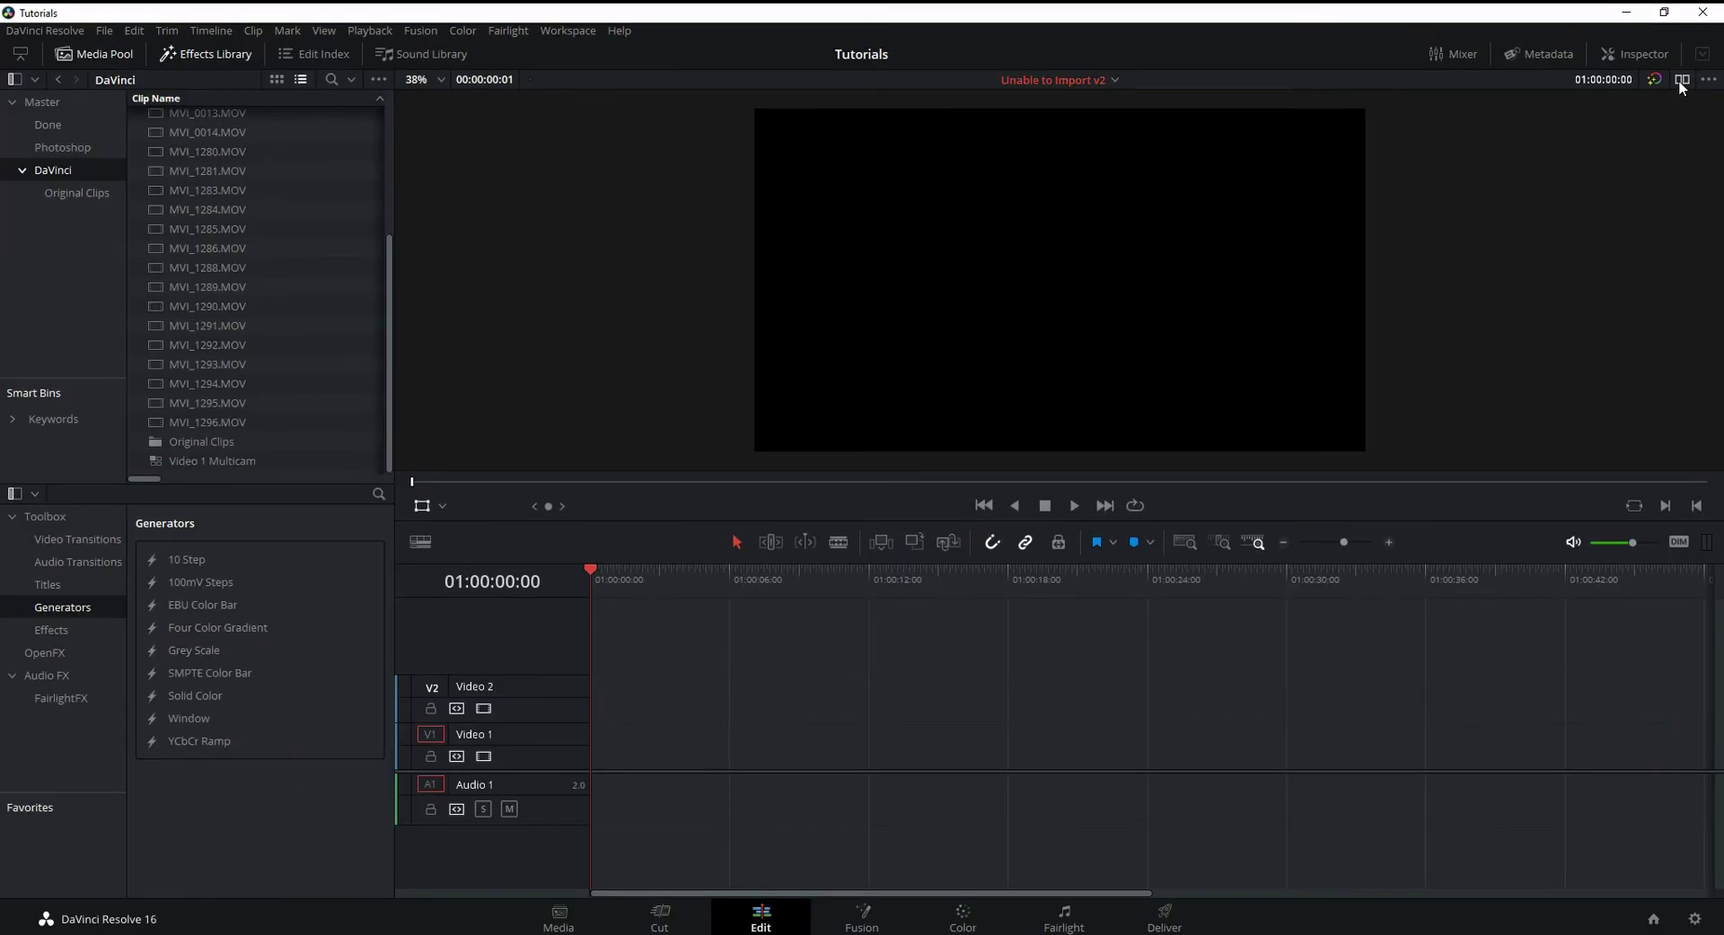
pyautogui.click(1681, 80)
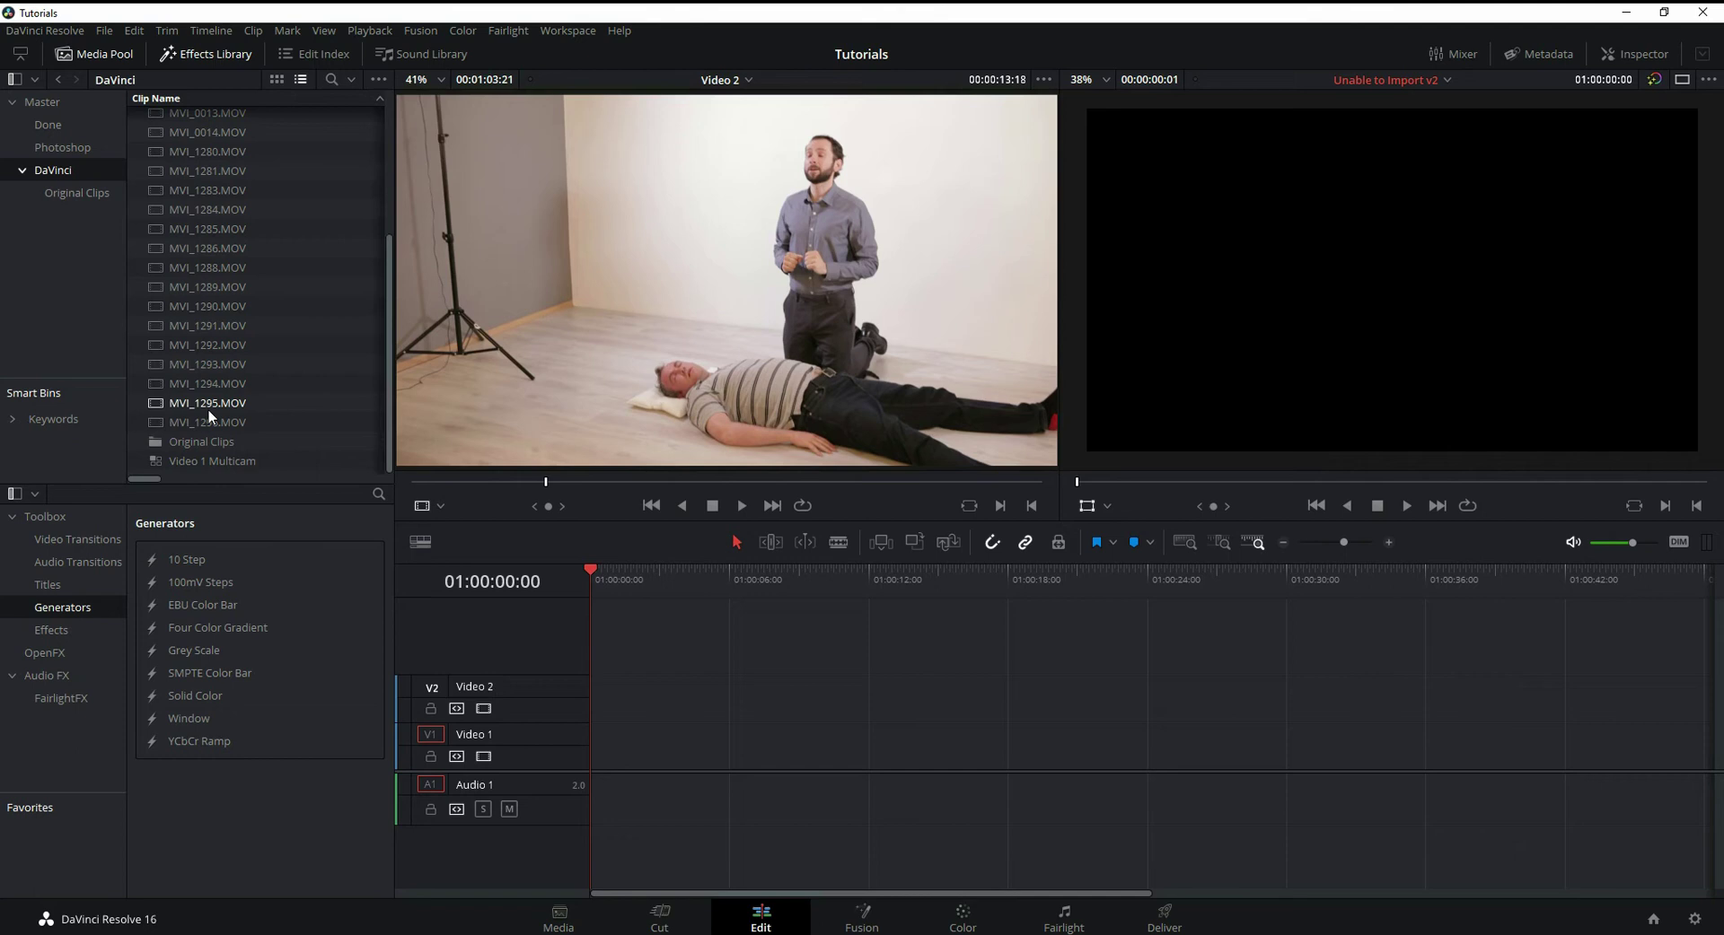
pyautogui.click(158, 455)
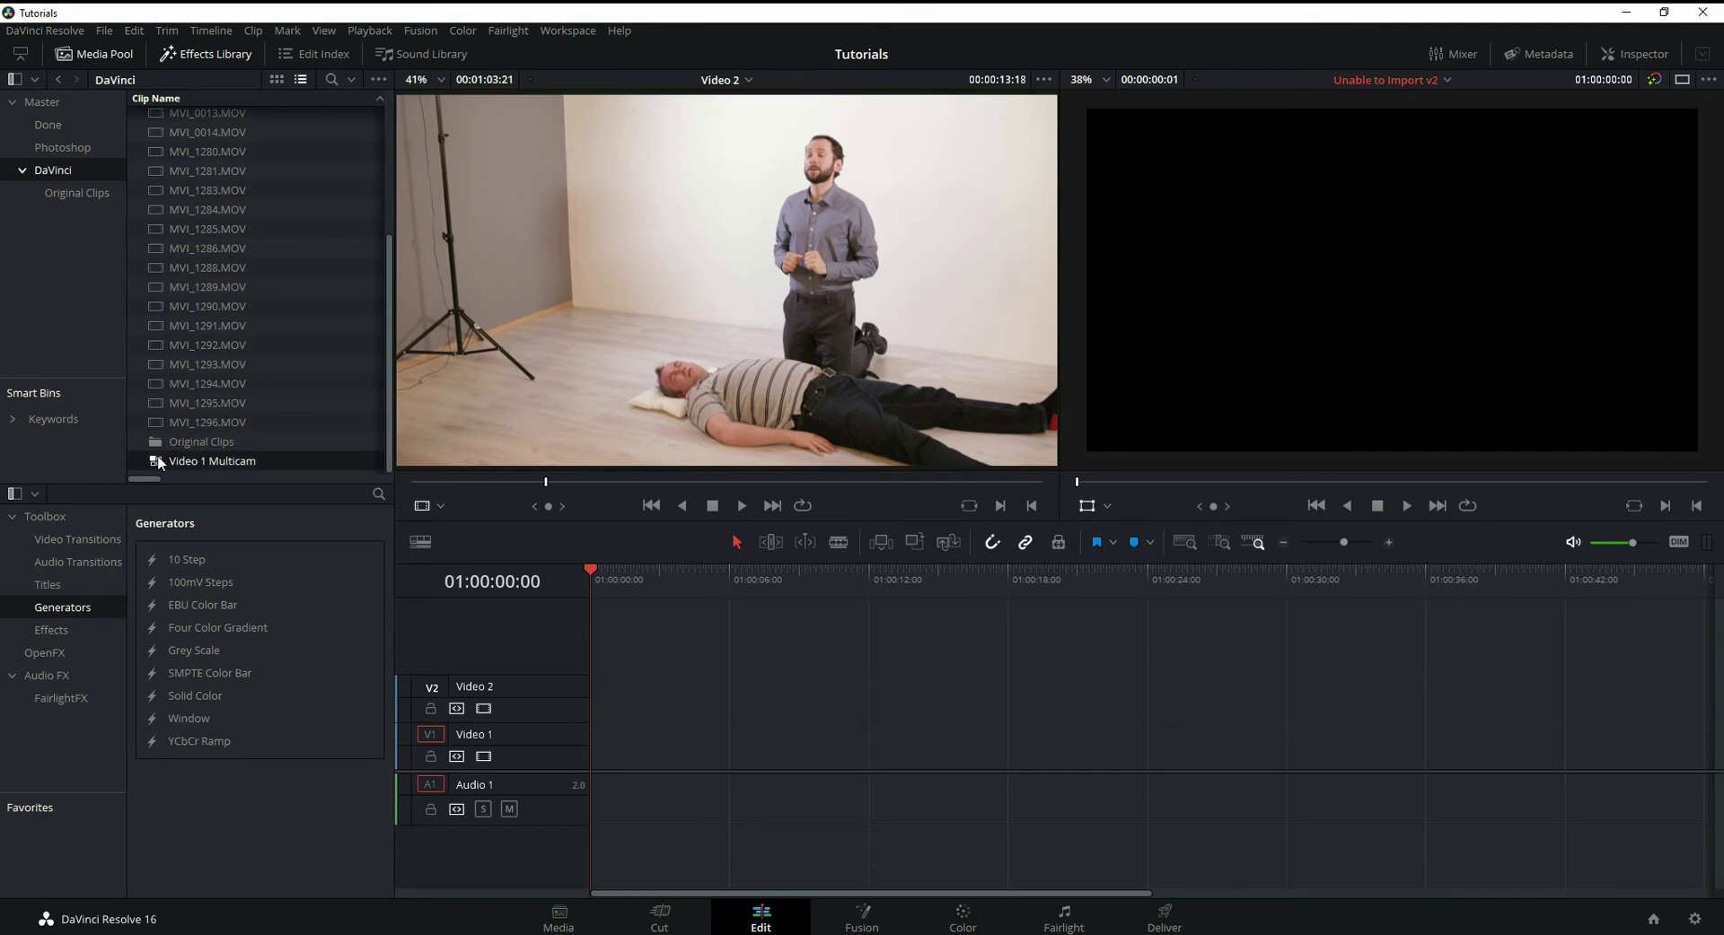
# Step: Drag Video 1 Multicam onto the Video 1 and Audio 1 tracks and select it
pyautogui.moveTo(160, 463); pyautogui.dragTo(593, 756)
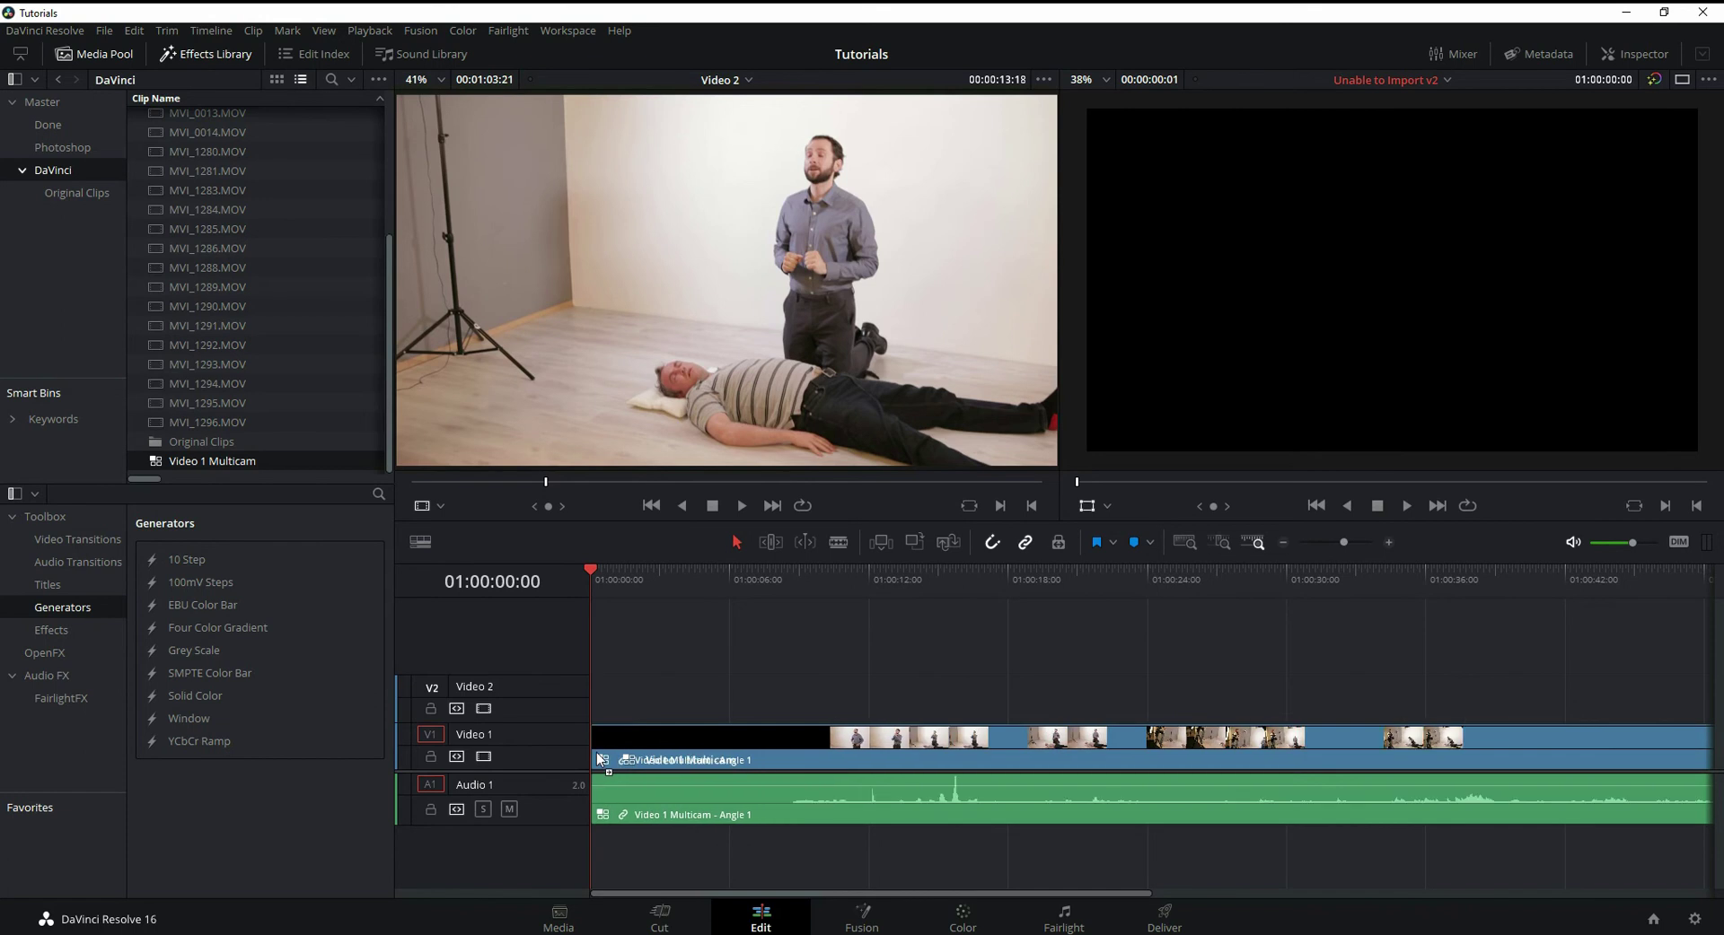
pyautogui.click(1118, 575)
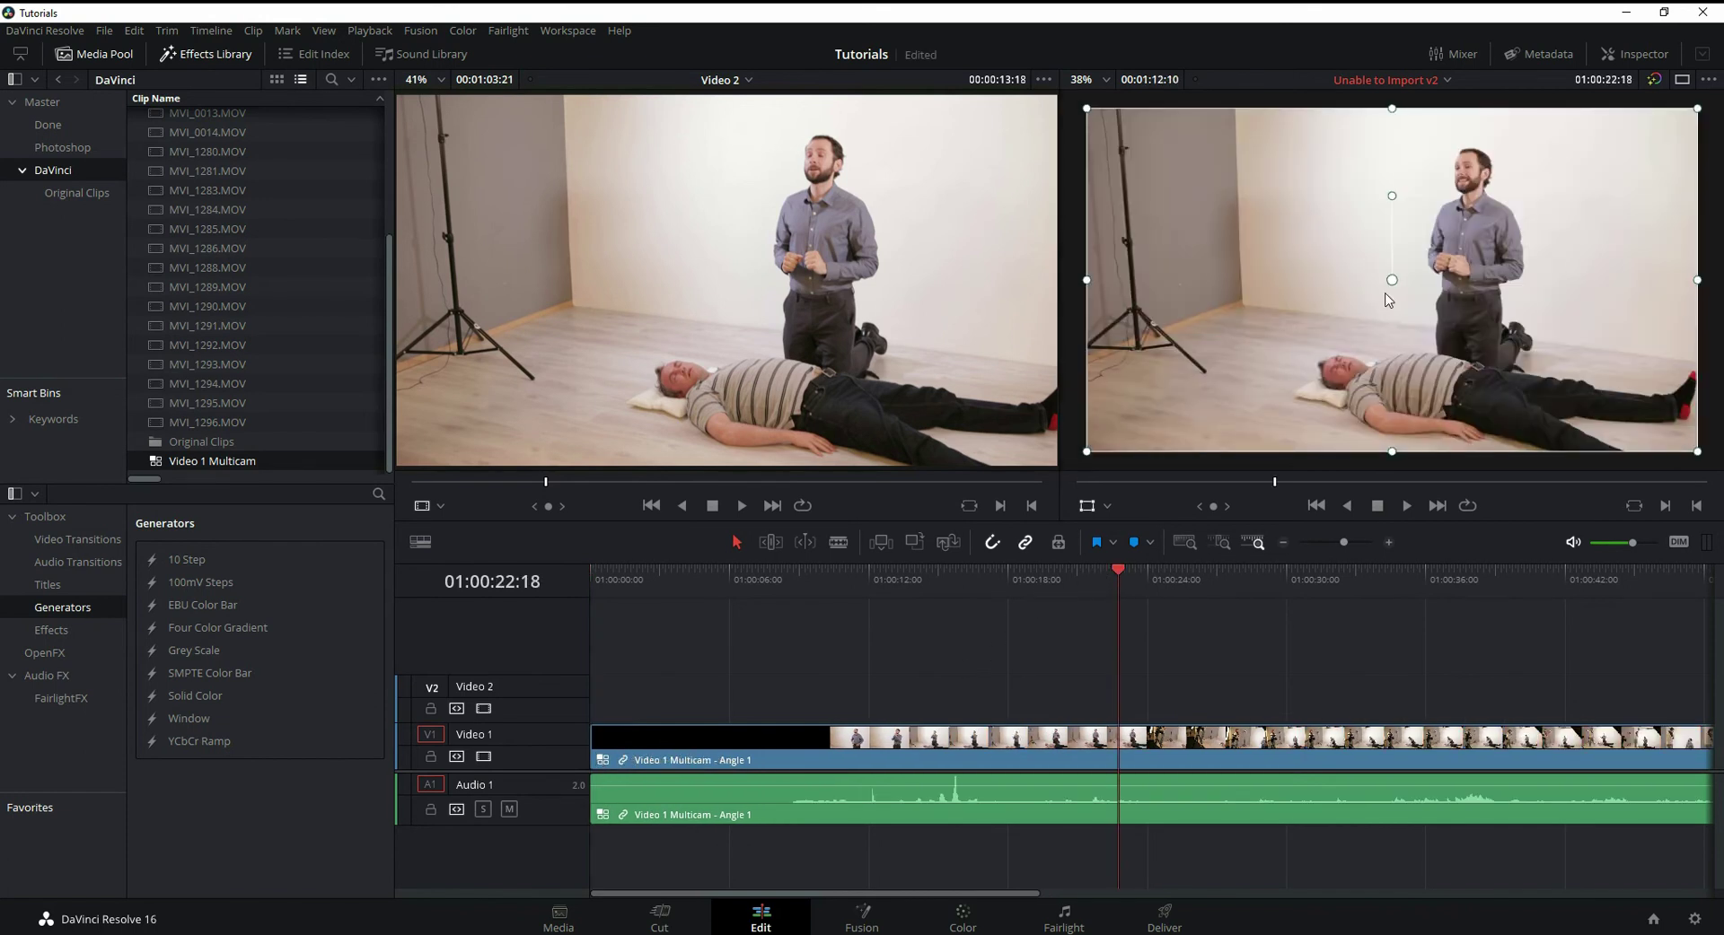
pyautogui.click(1452, 579)
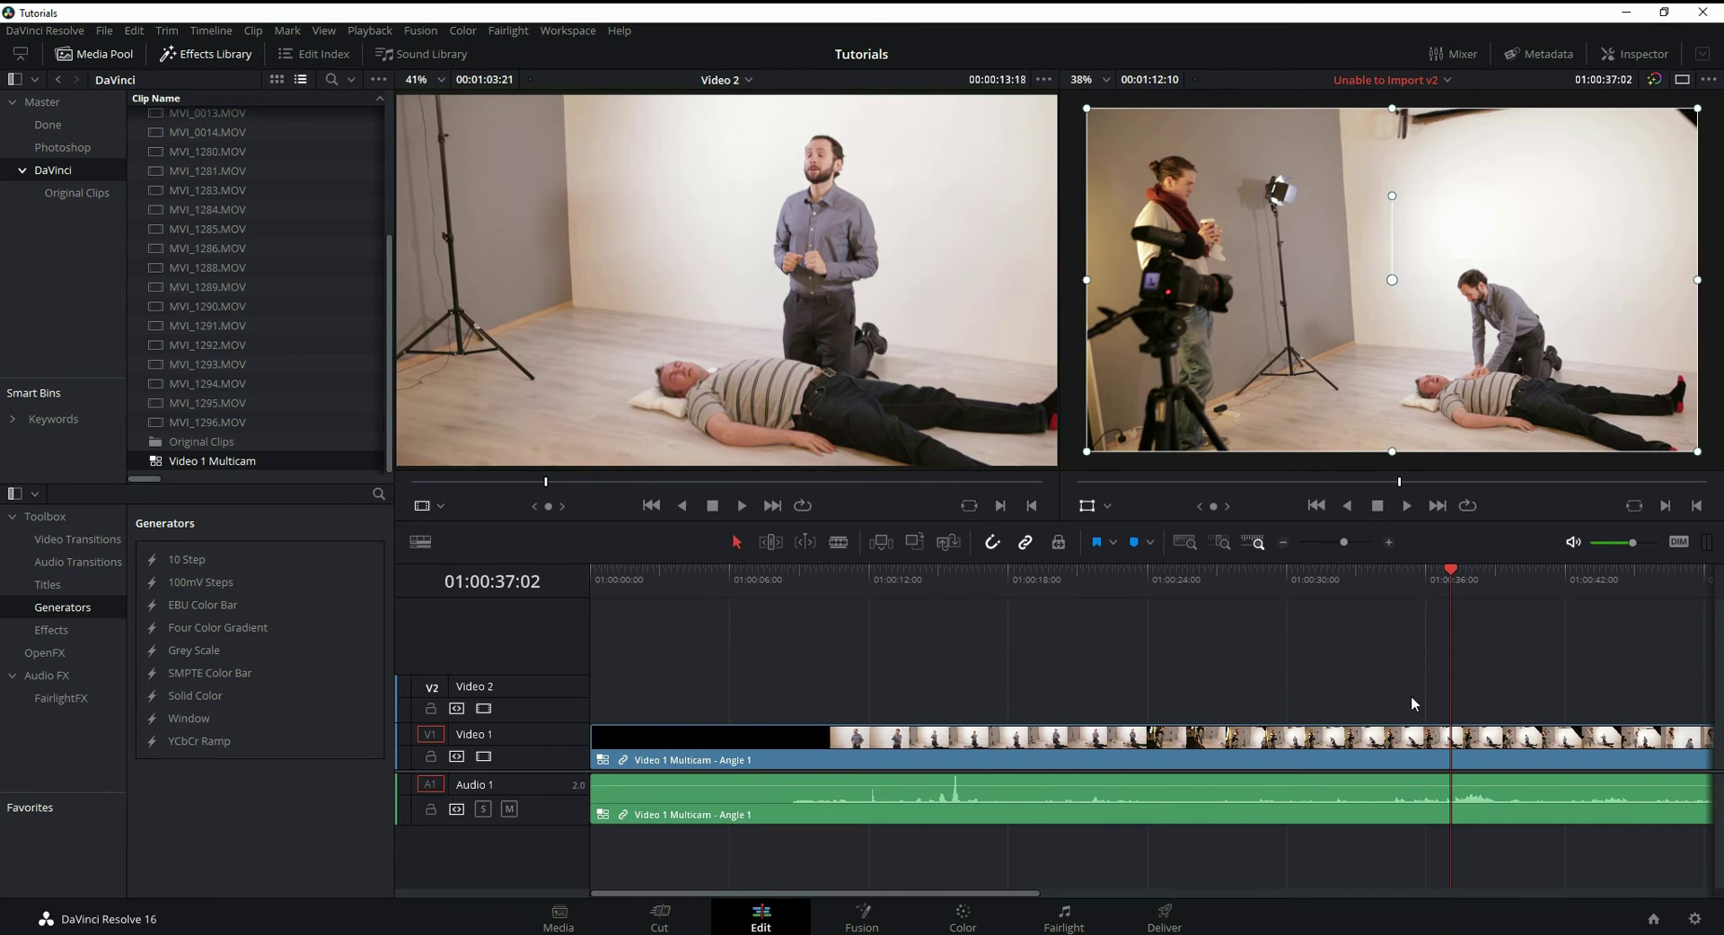
pyautogui.click(1447, 752)
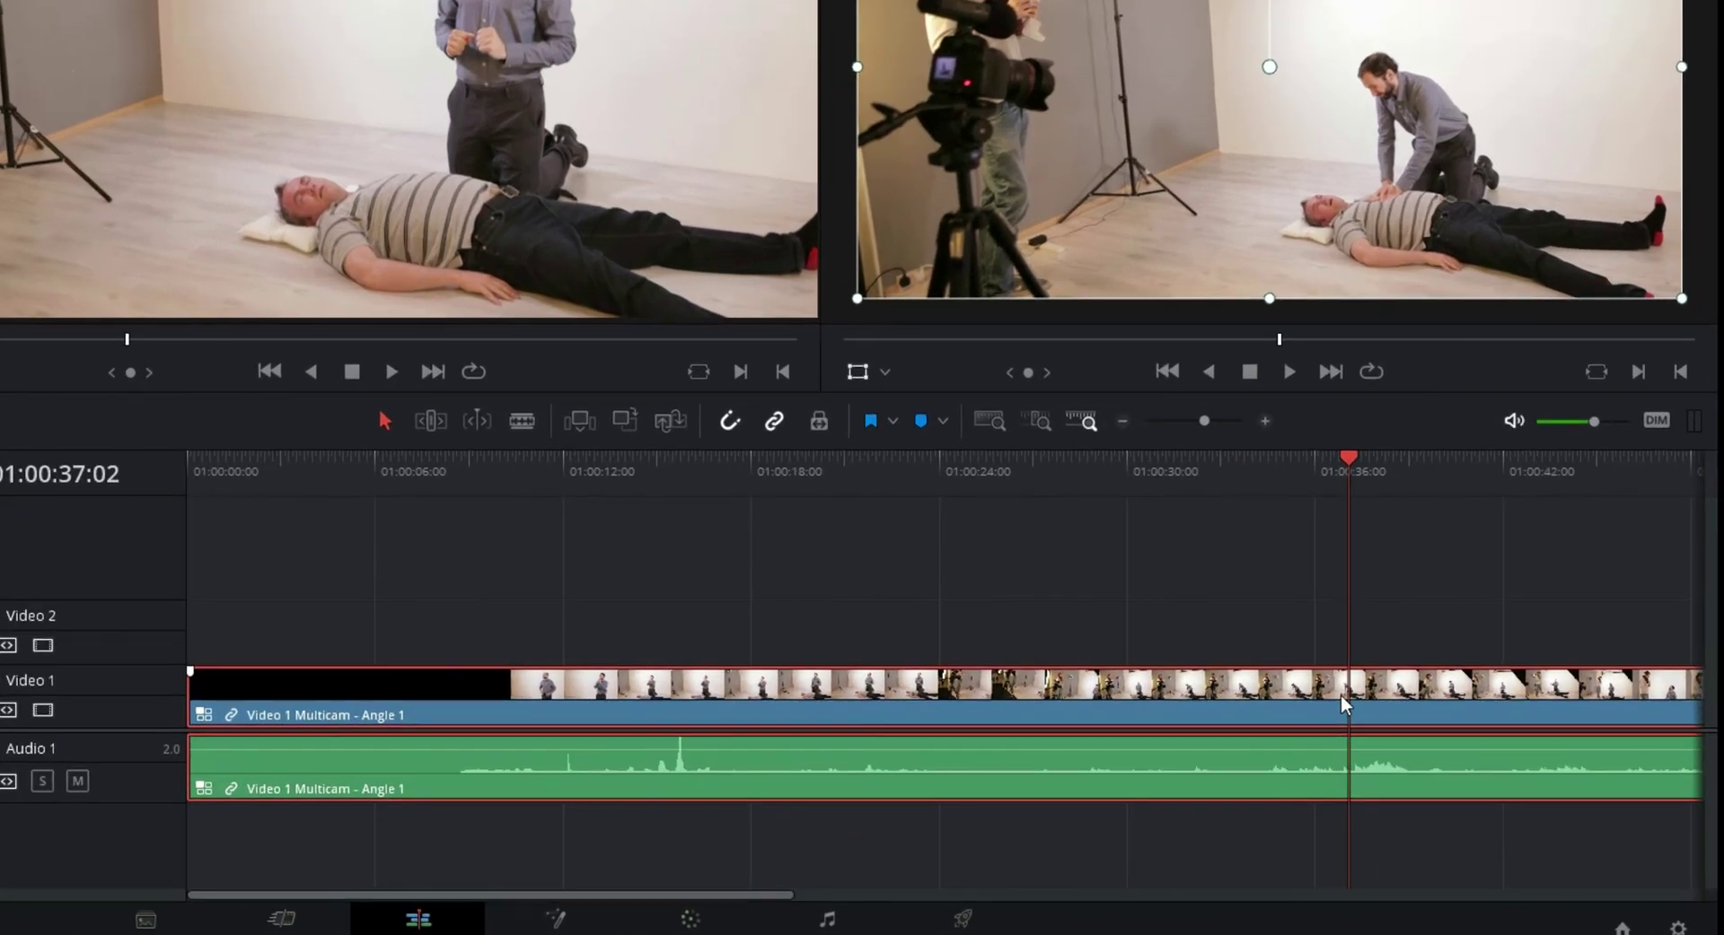
# Step: Switch the multicam video clip on the timeline to Angle 2
pyautogui.rightClick(1341, 702)
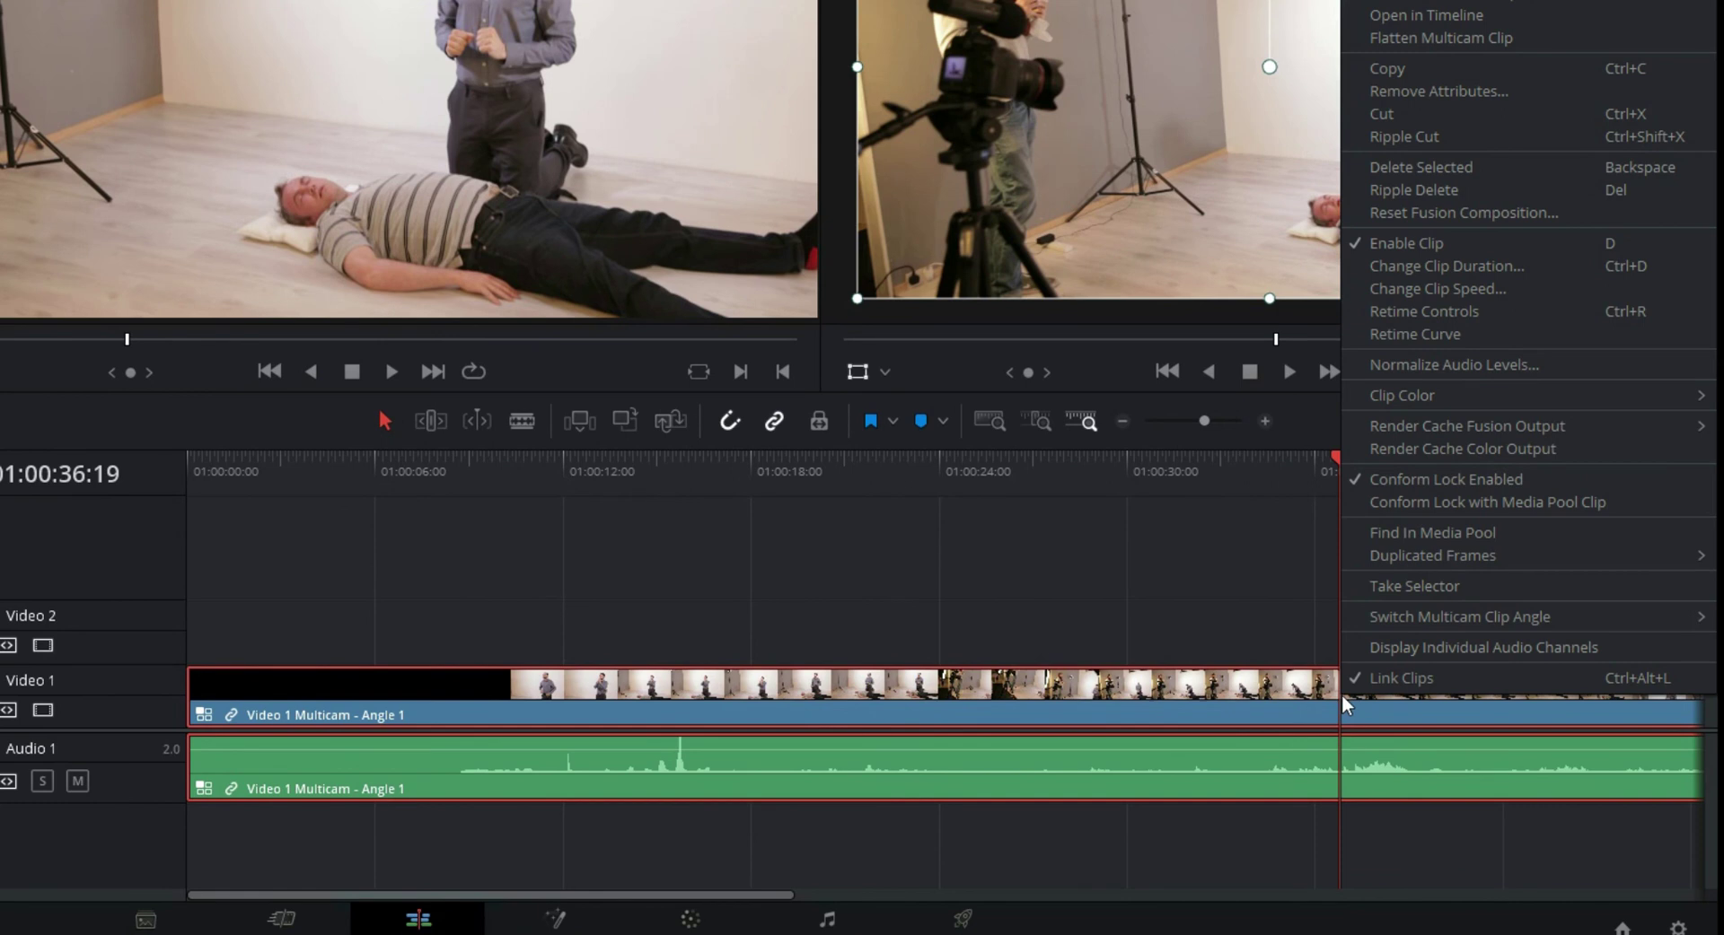
pyautogui.moveTo(1393, 619)
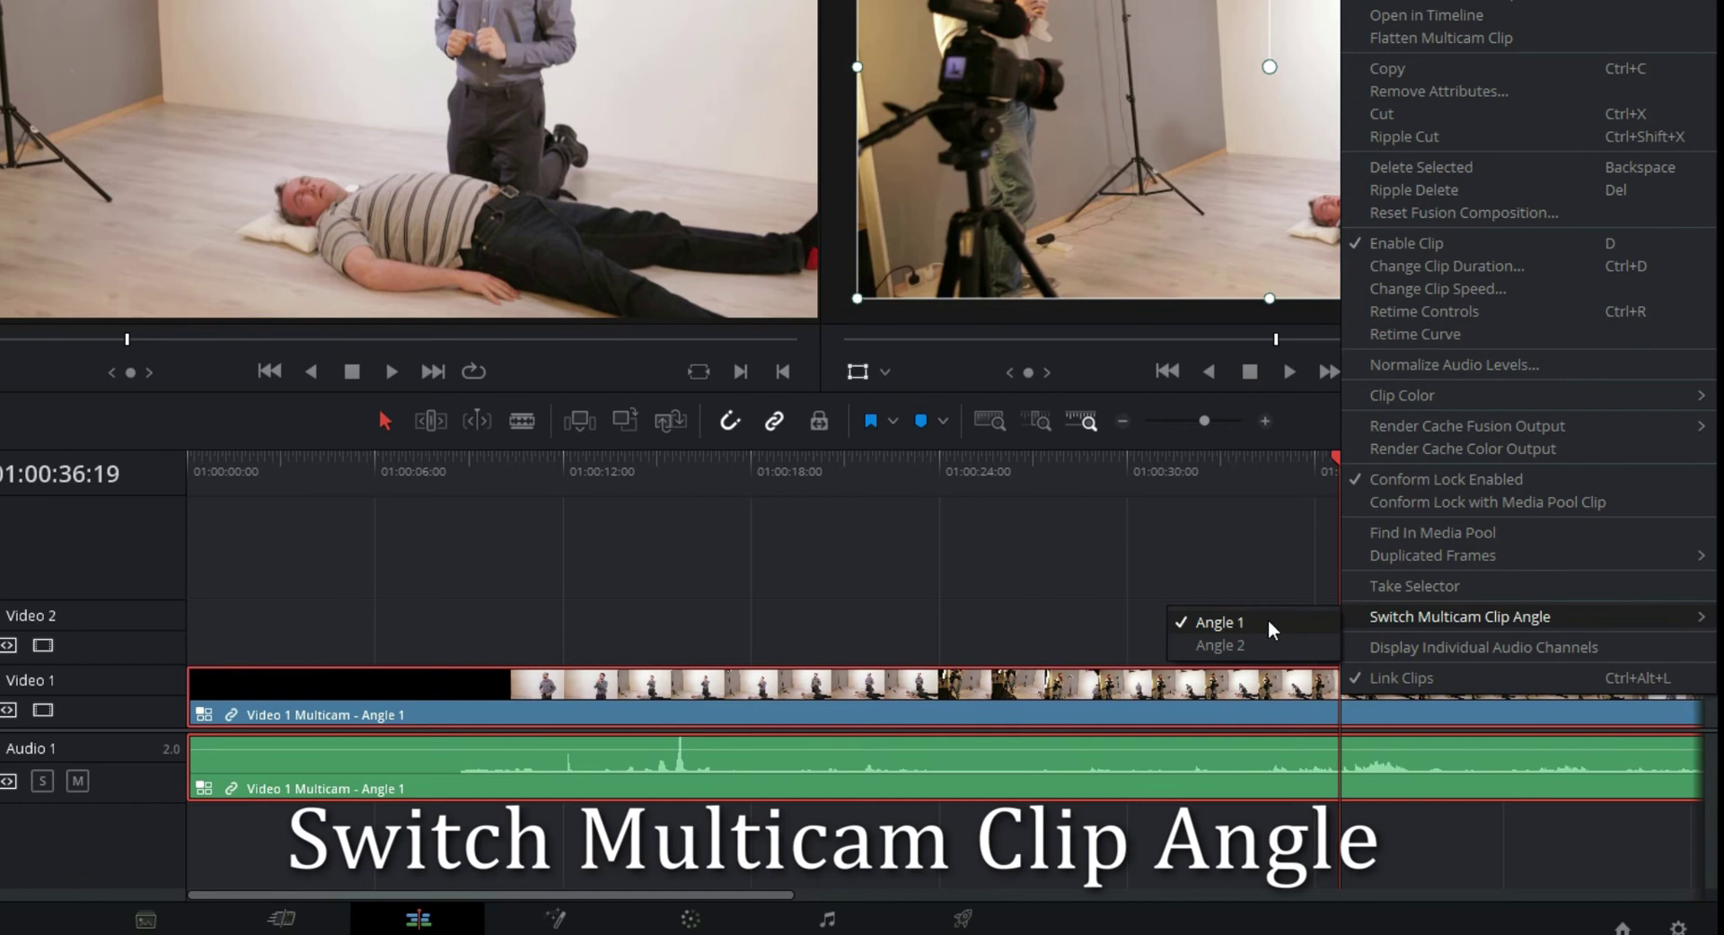
pyautogui.click(1221, 647)
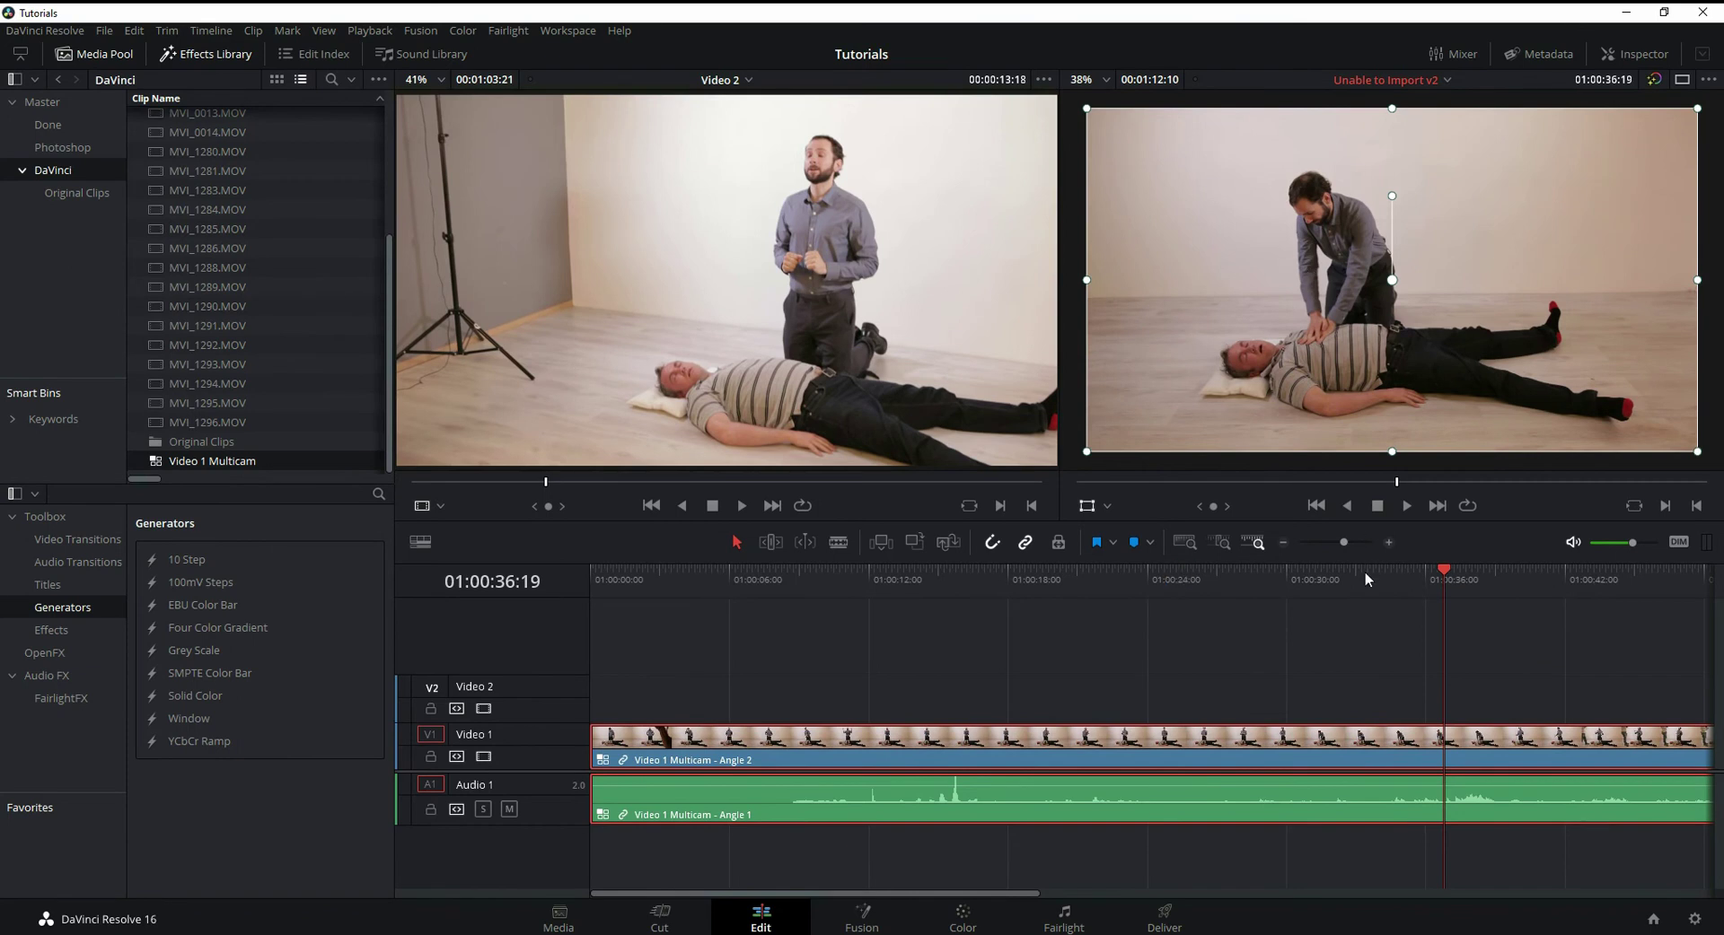
# Step: Switch the multicam audio clip on Audio 1 to Angle 2 as well
pyautogui.moveTo(1365, 573); pyautogui.dragTo(1293, 574)
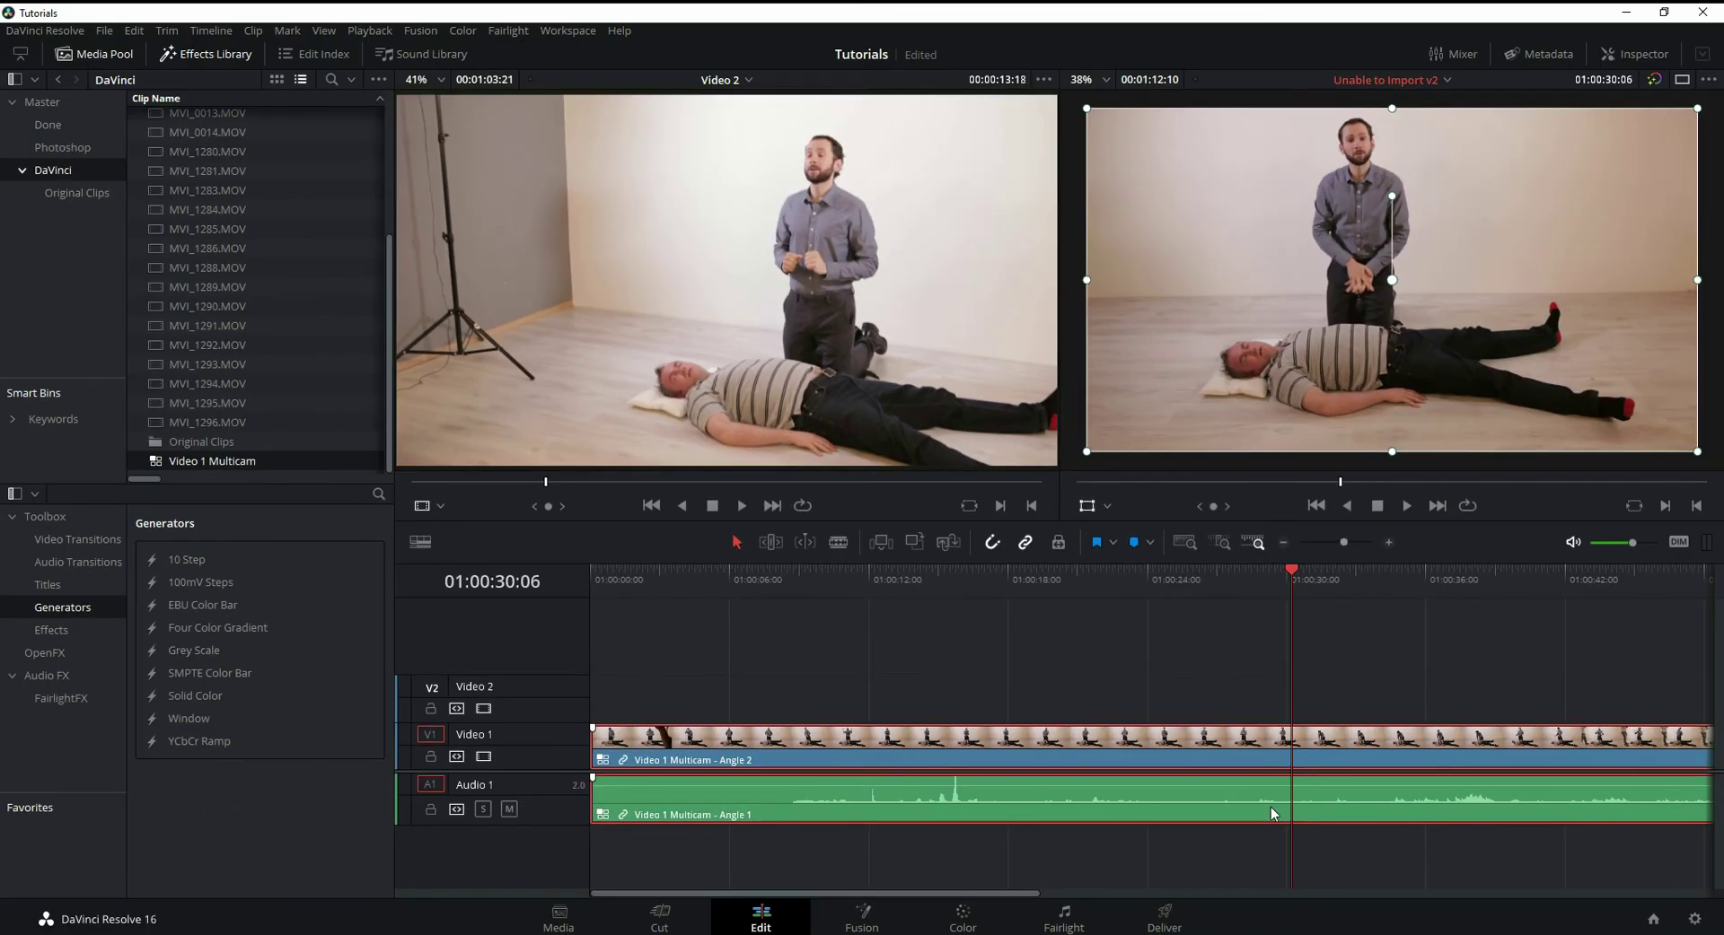
pyautogui.click(1661, 821)
pyautogui.rightClick(1285, 805)
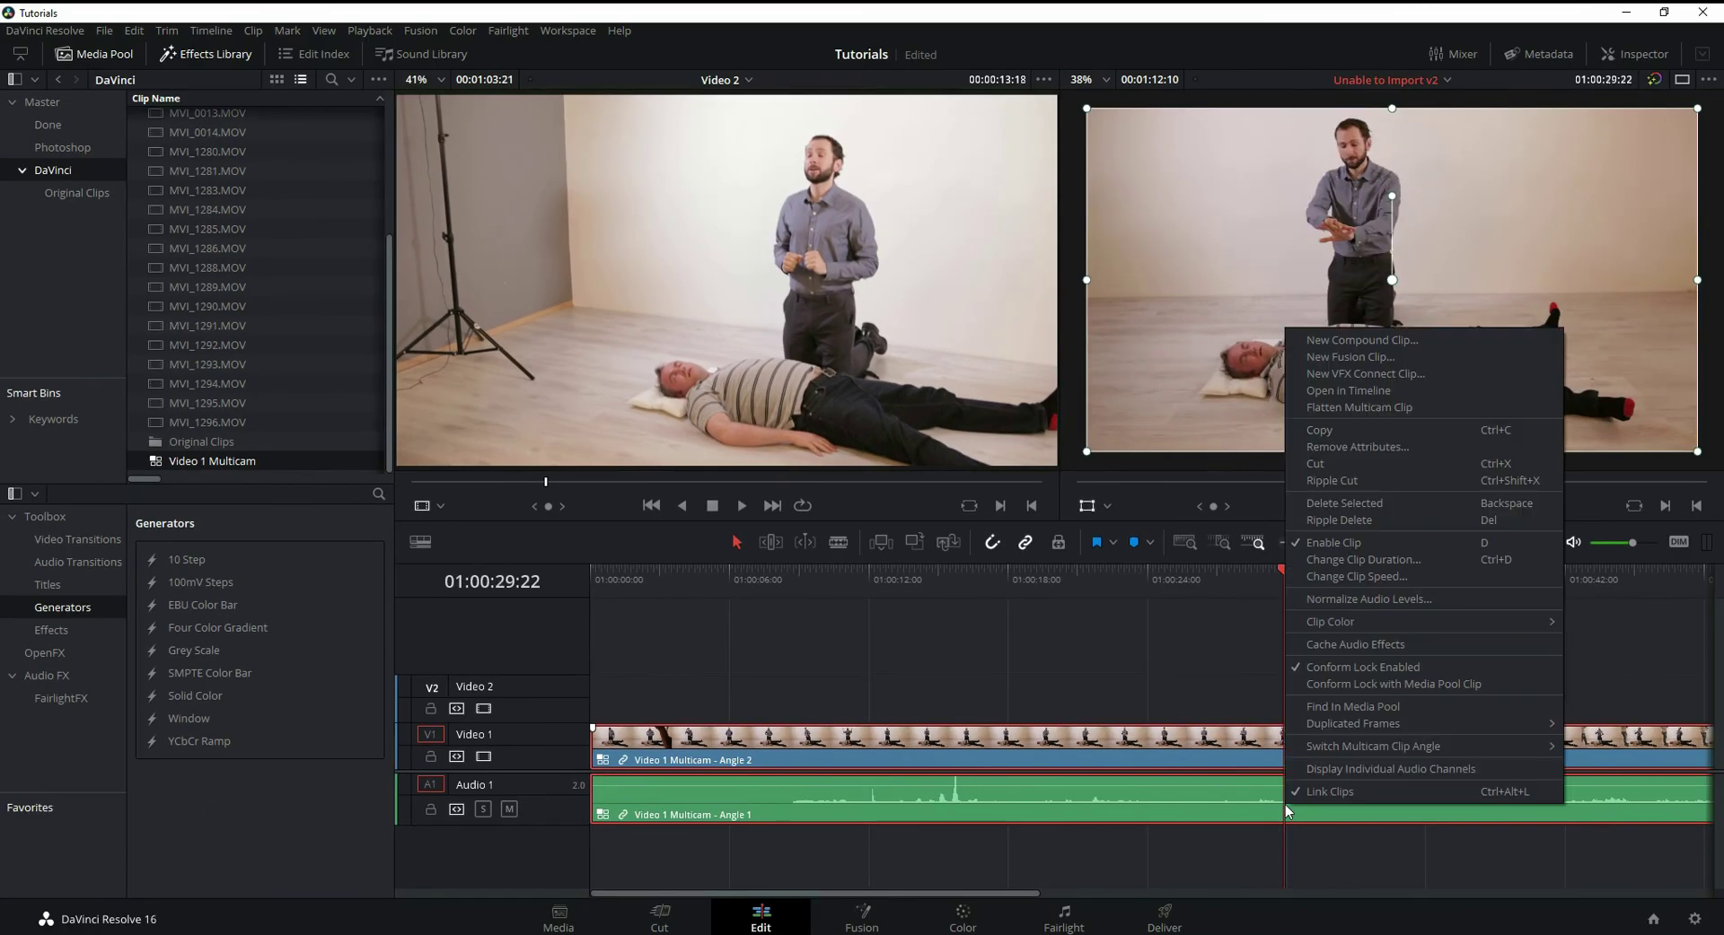
pyautogui.moveTo(1343, 751)
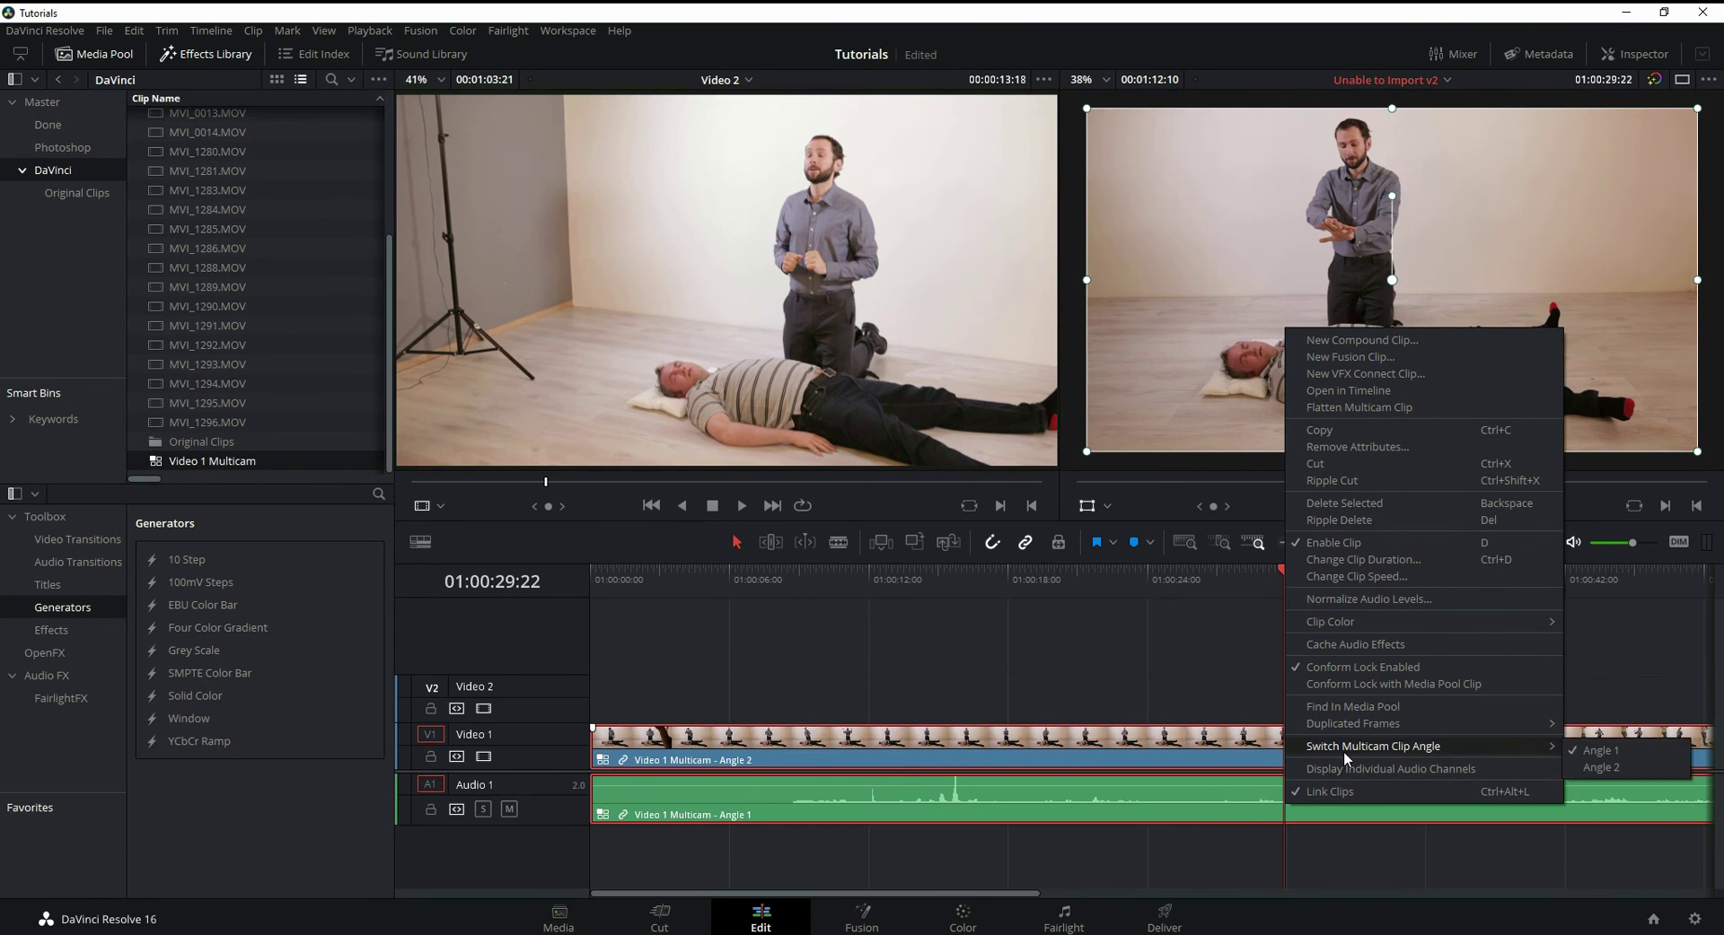
pyautogui.click(1623, 763)
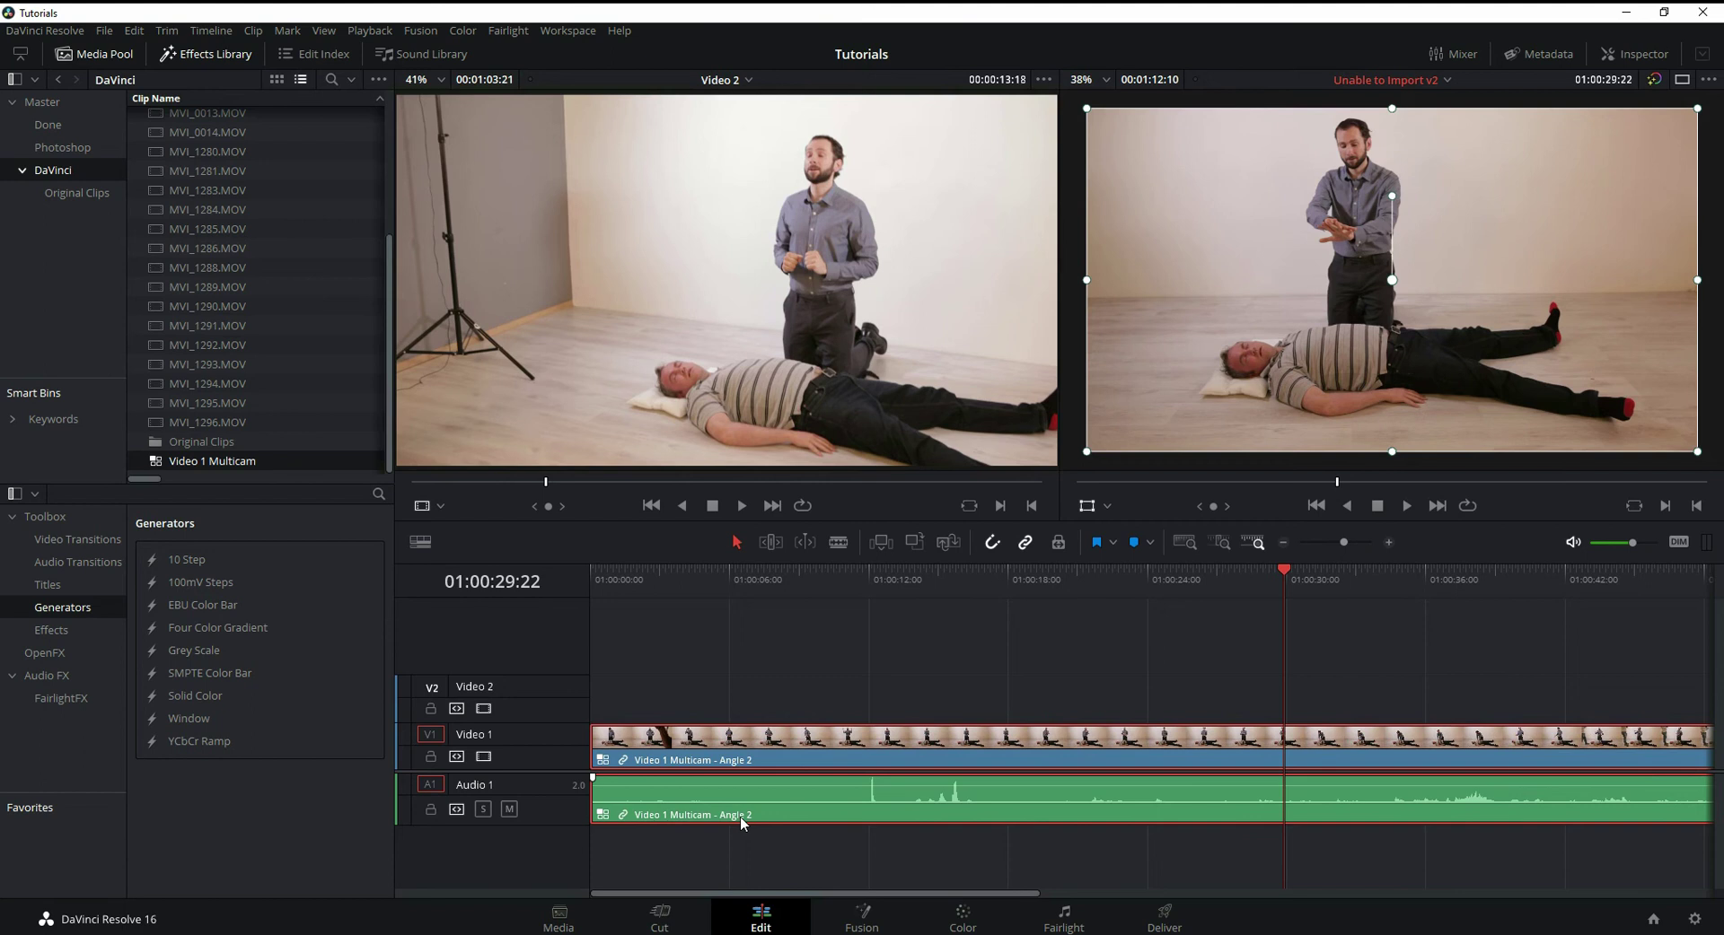
# Step: Set the source viewer to Multicam mode with angle switching affecting video only
pyautogui.press('q')
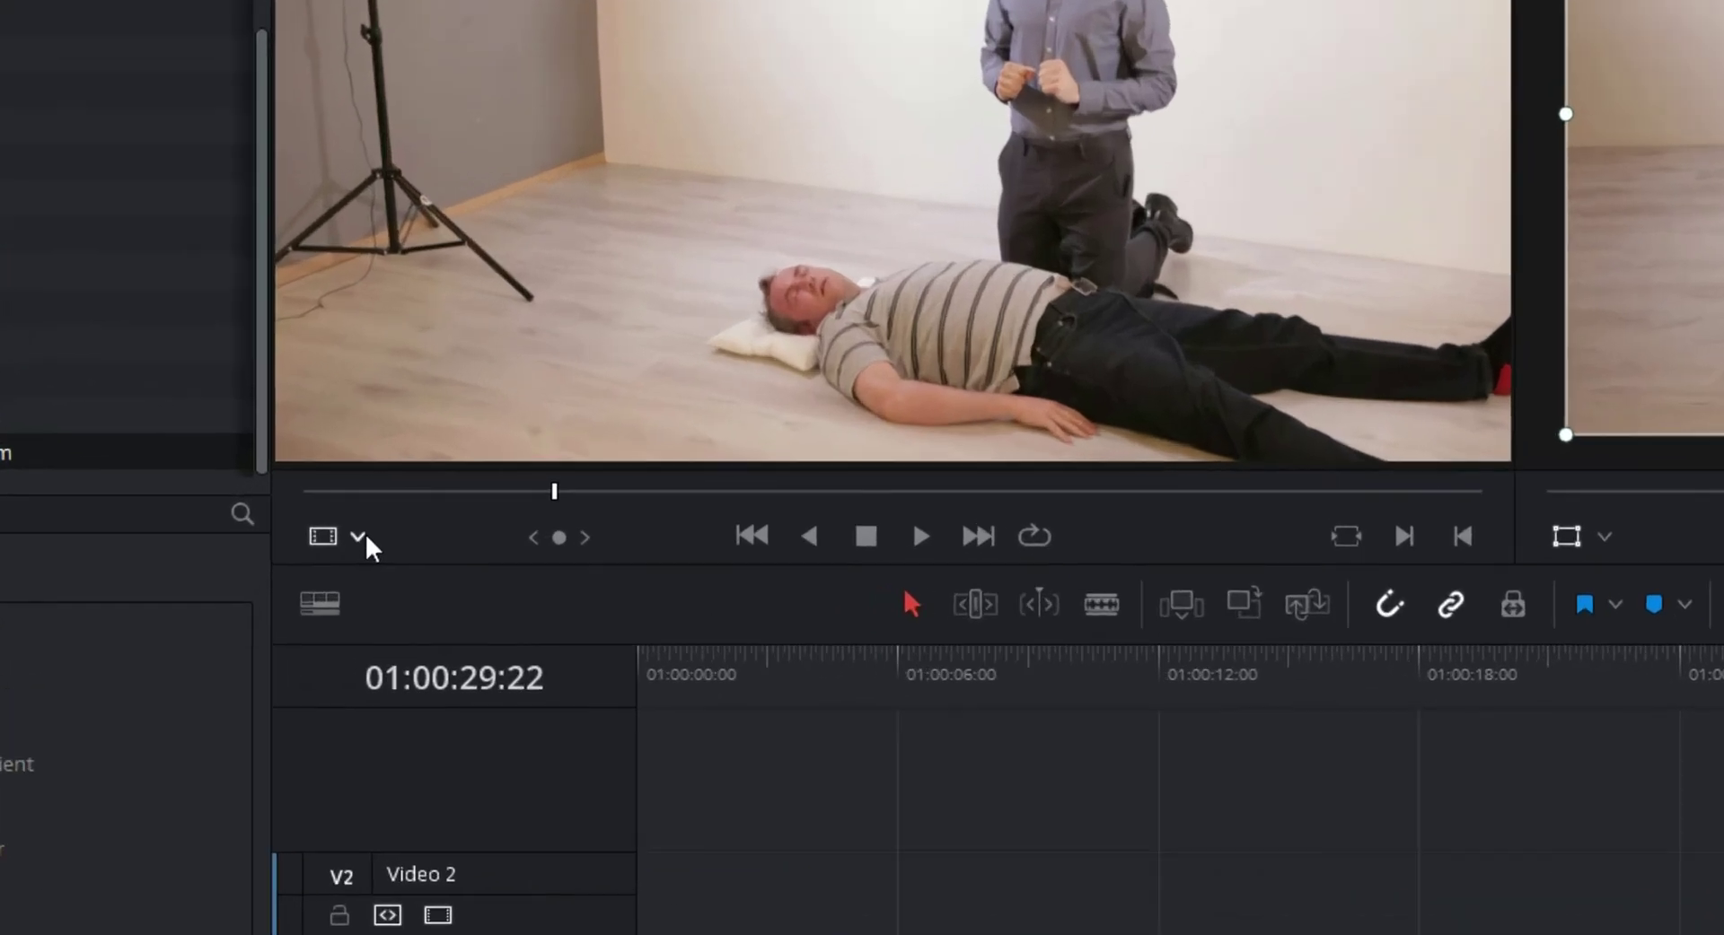
pyautogui.click(443, 505)
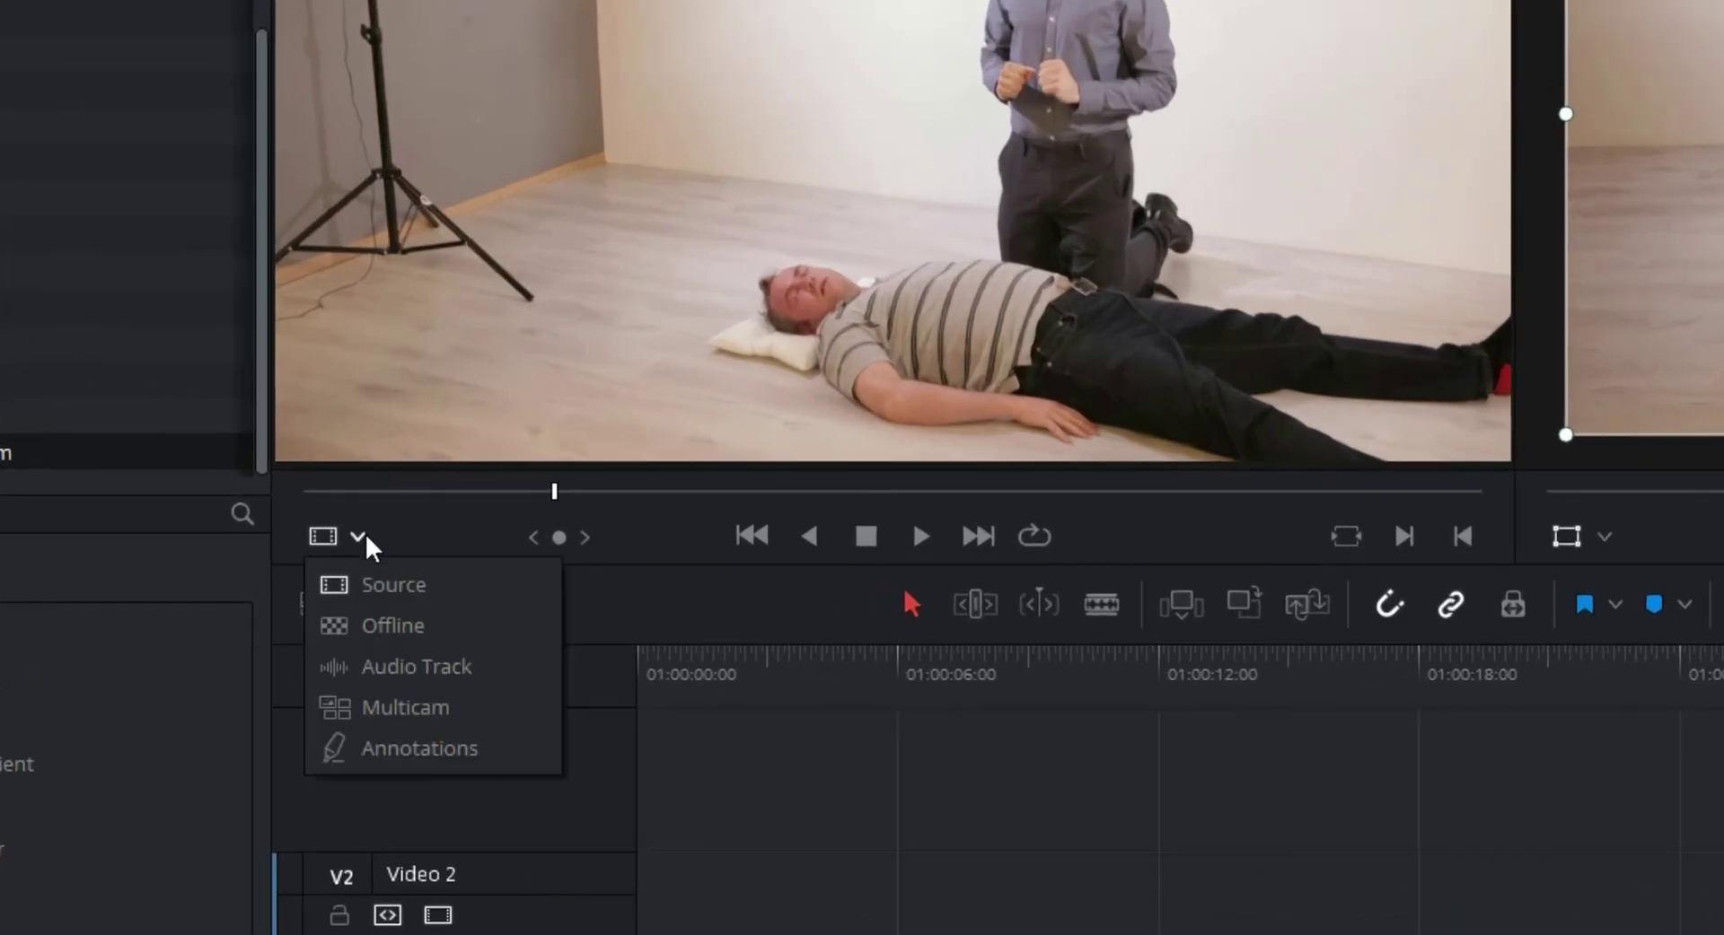
pyautogui.click(385, 704)
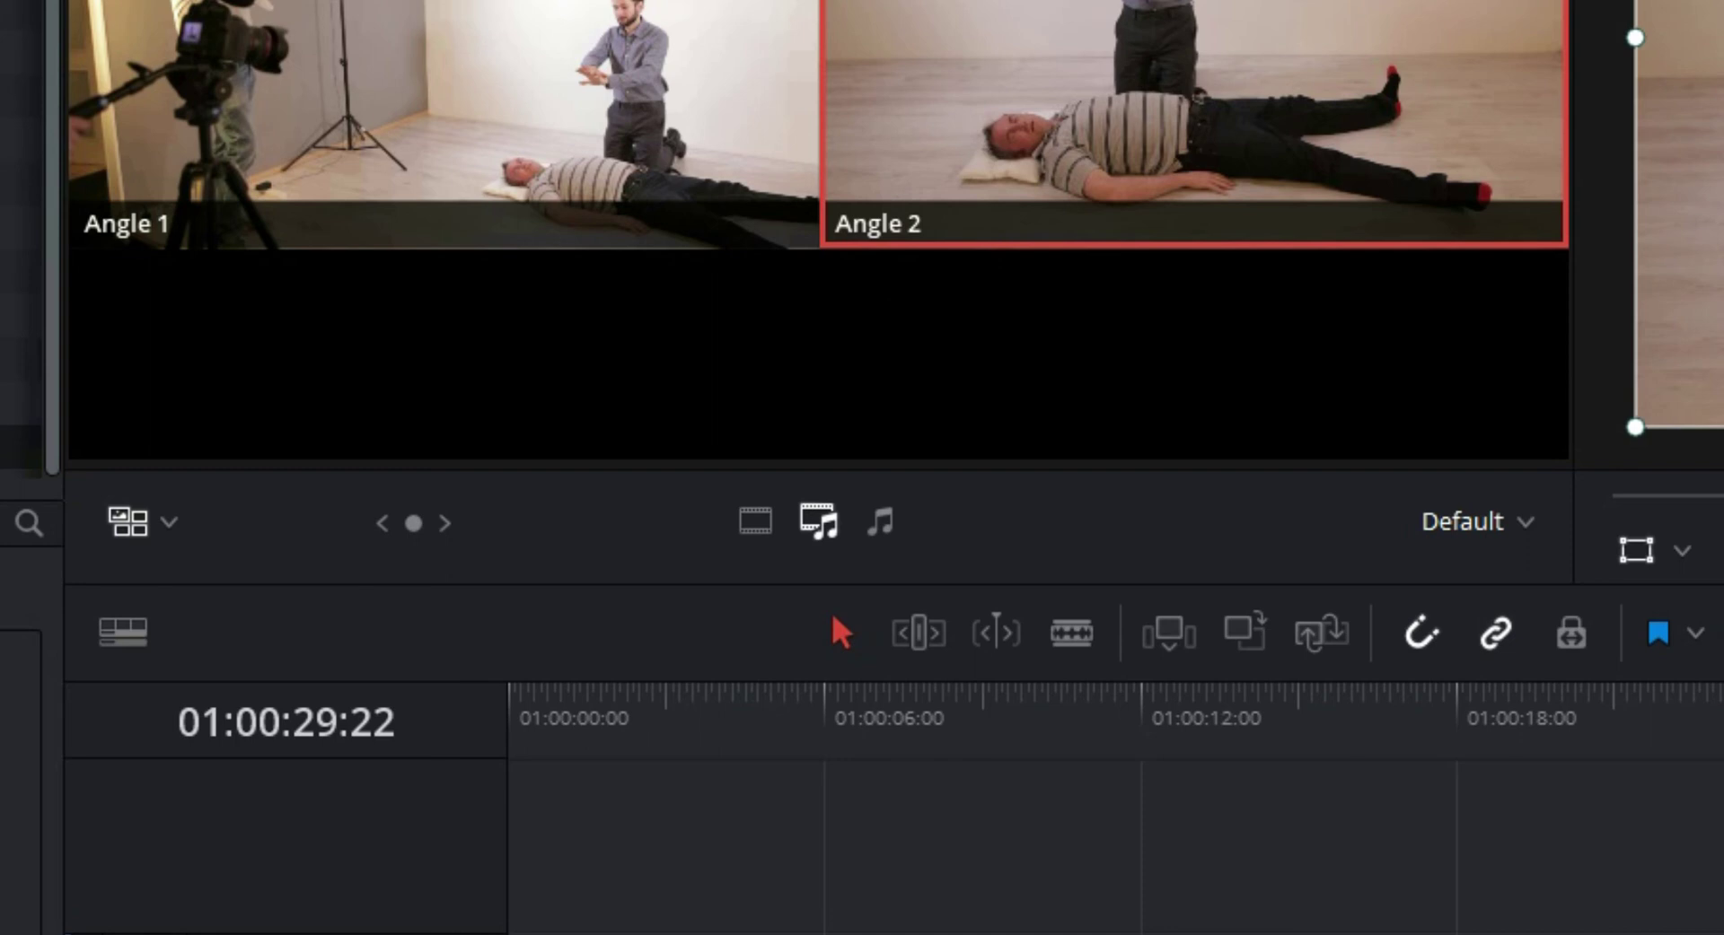
pyautogui.click(890, 524)
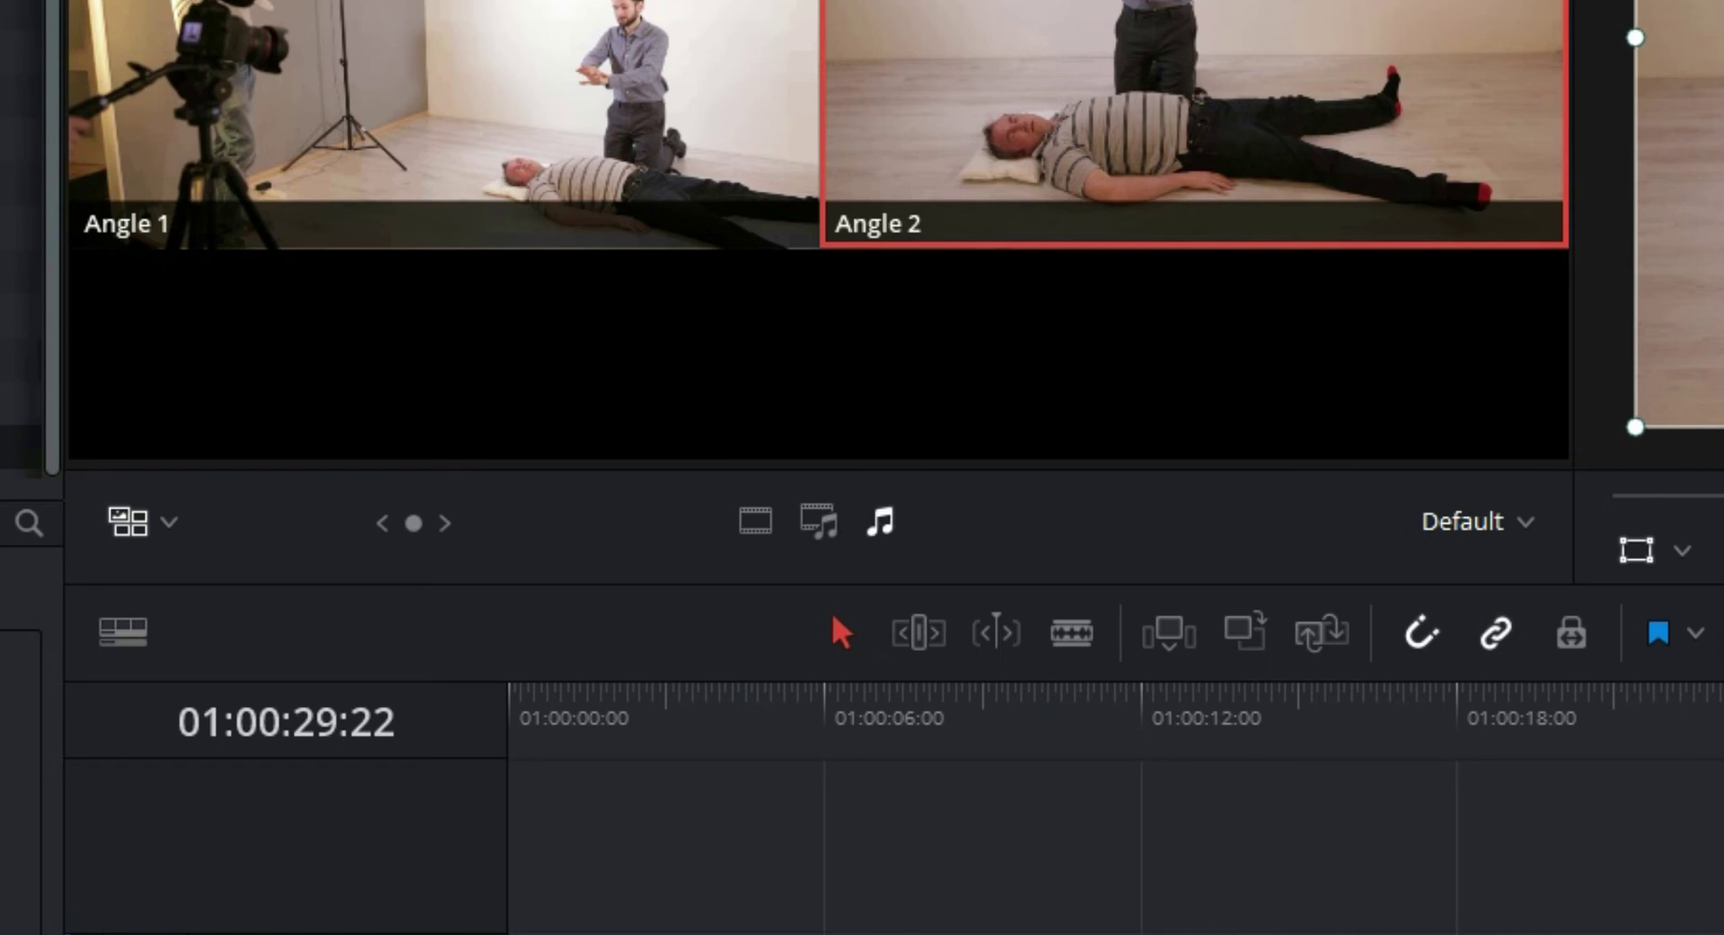
pyautogui.click(764, 513)
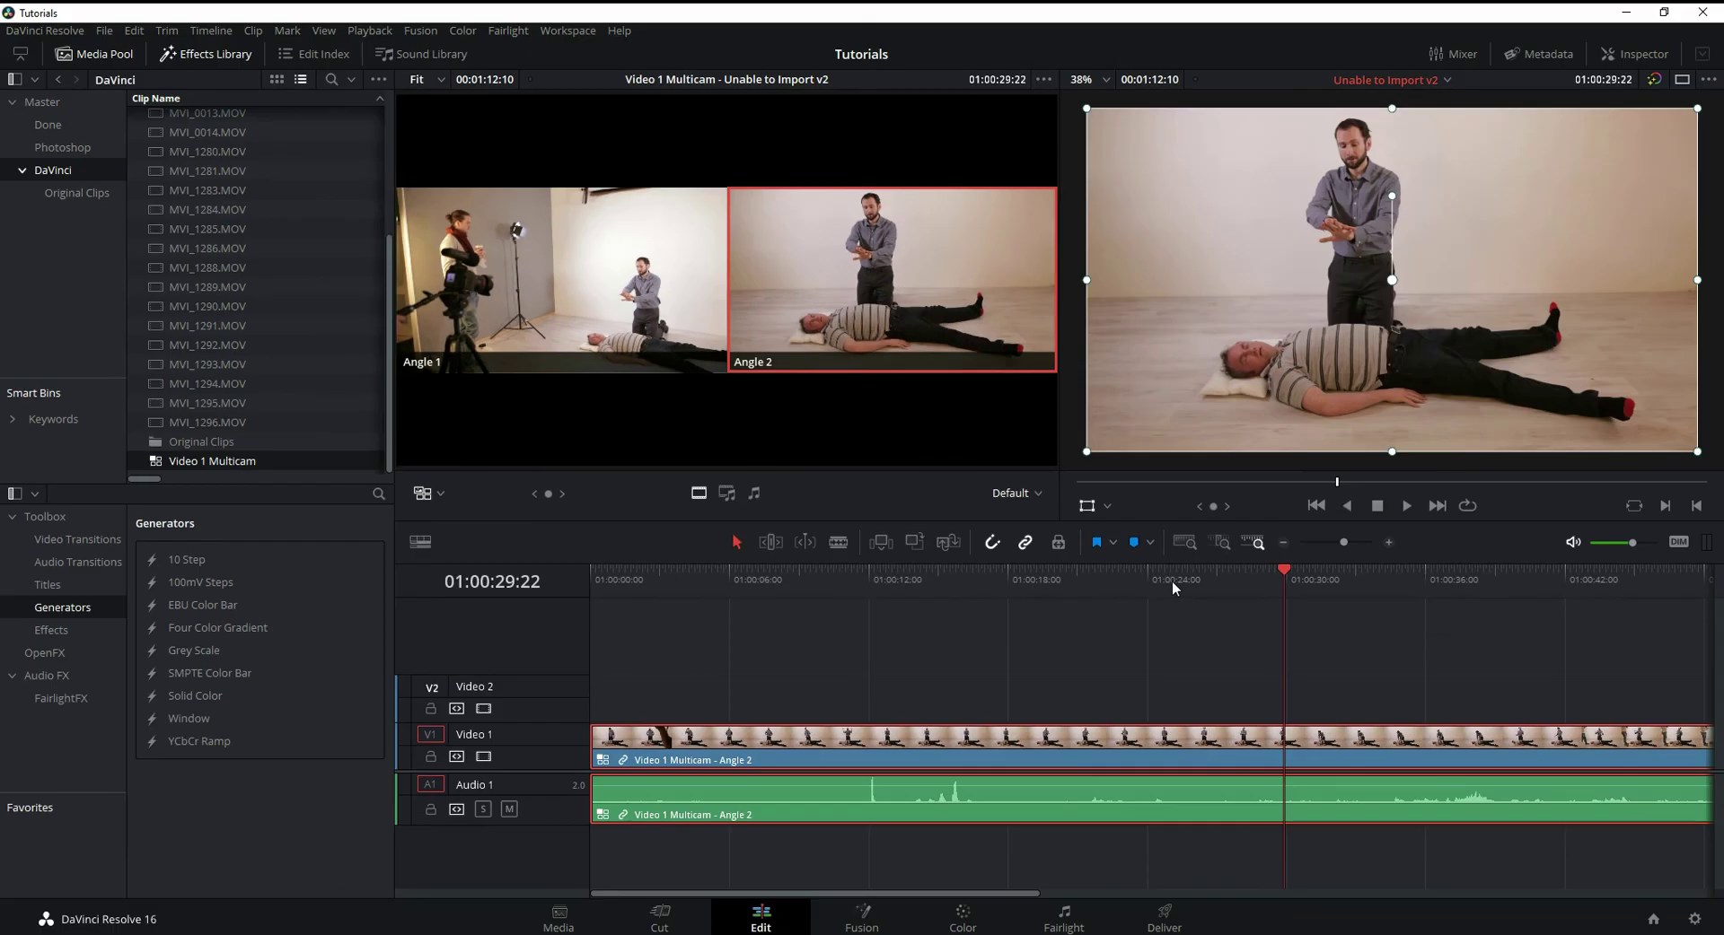
# Step: Cut the video to Angle 1 at about 01:00:44
pyautogui.moveTo(1172, 580); pyautogui.dragTo(1608, 611)
pyautogui.moveTo(880, 891); pyautogui.dragTo(933, 891)
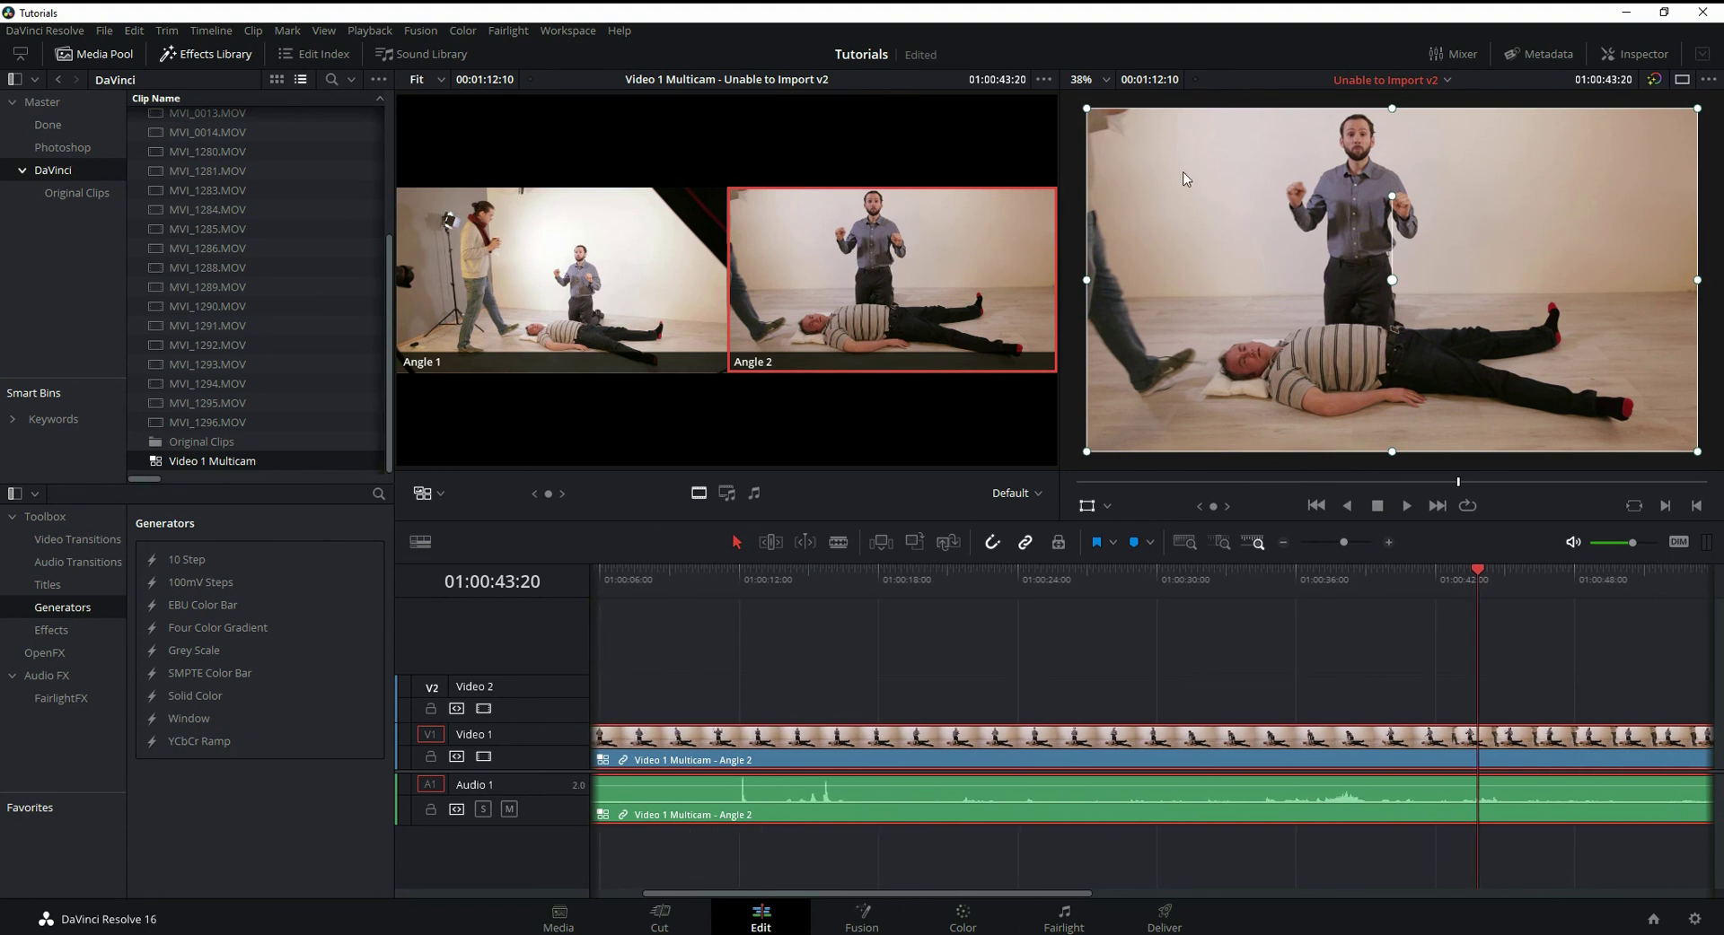
pyautogui.moveTo(1478, 571); pyautogui.dragTo(1494, 573)
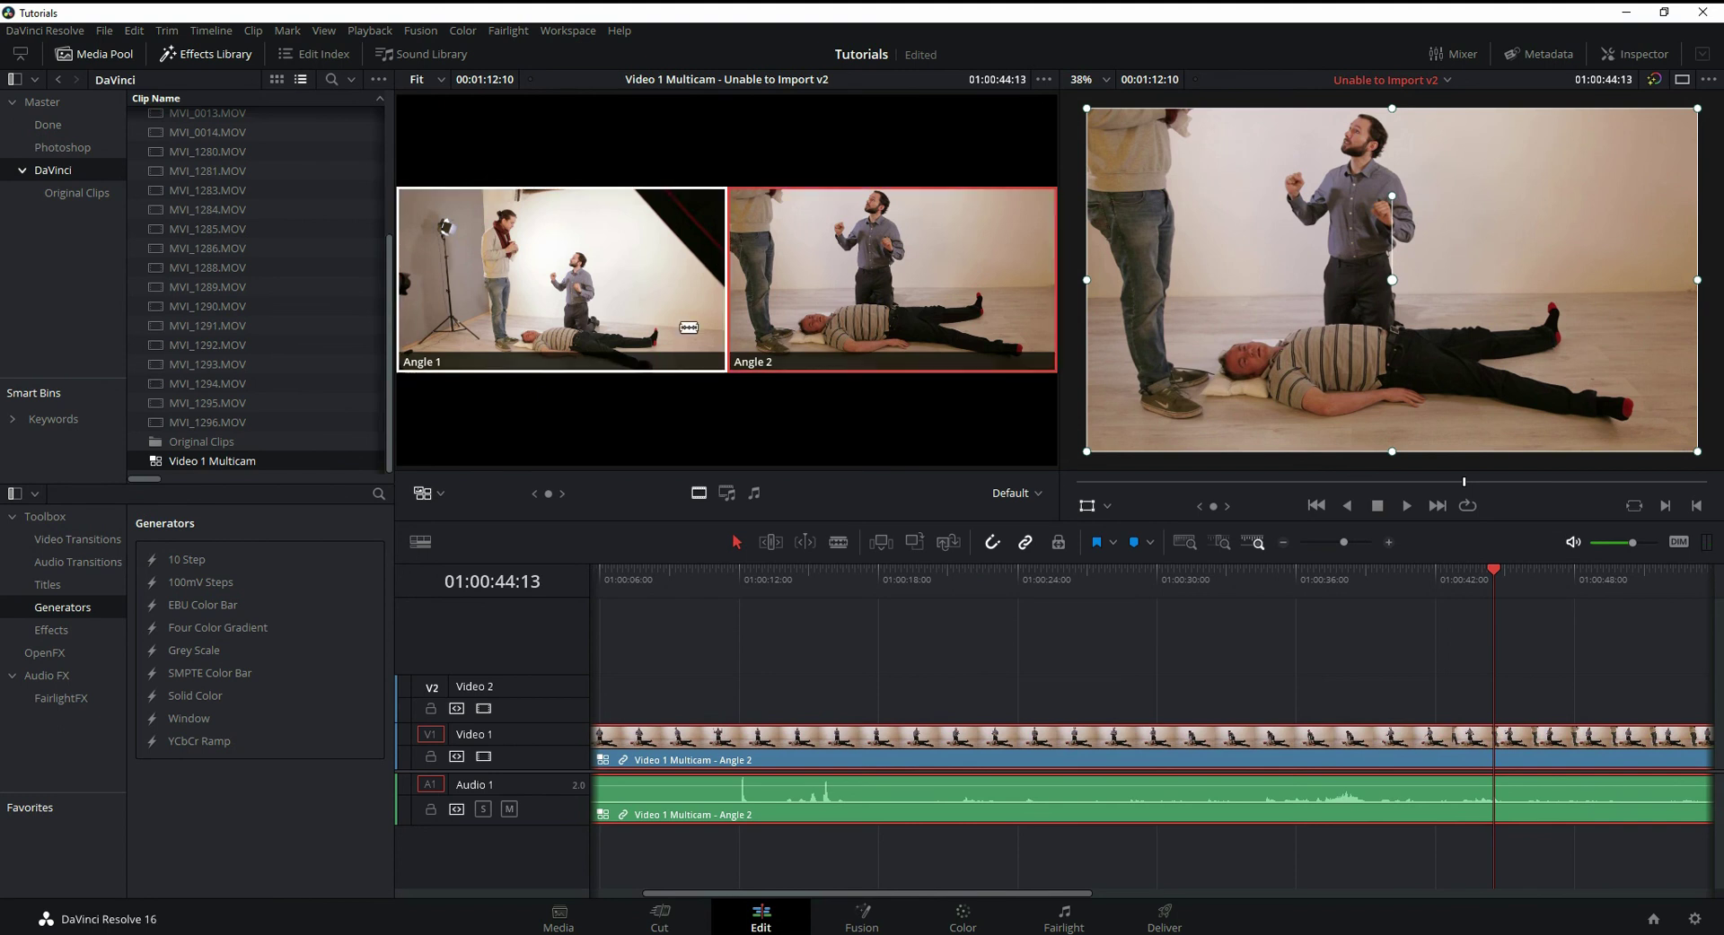
pyautogui.click(656, 288)
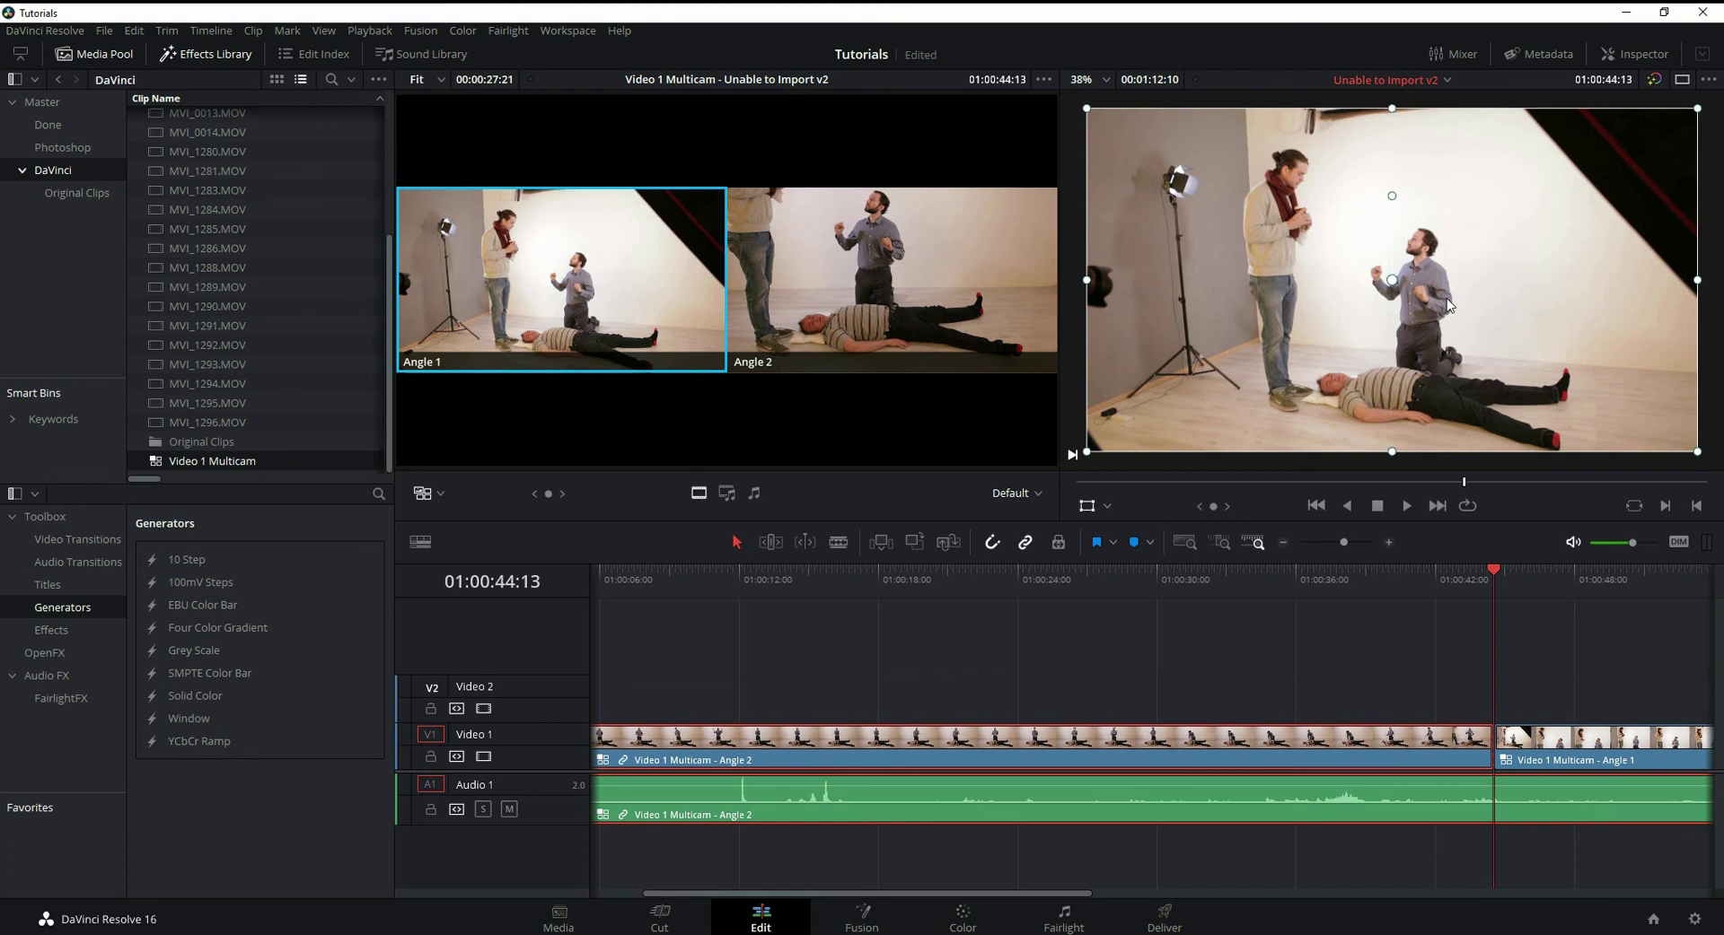
# Step: Cut back to Angle 2 at 01:01:02:20 and review the cut to 01:01:04:00
pyautogui.click(1467, 571)
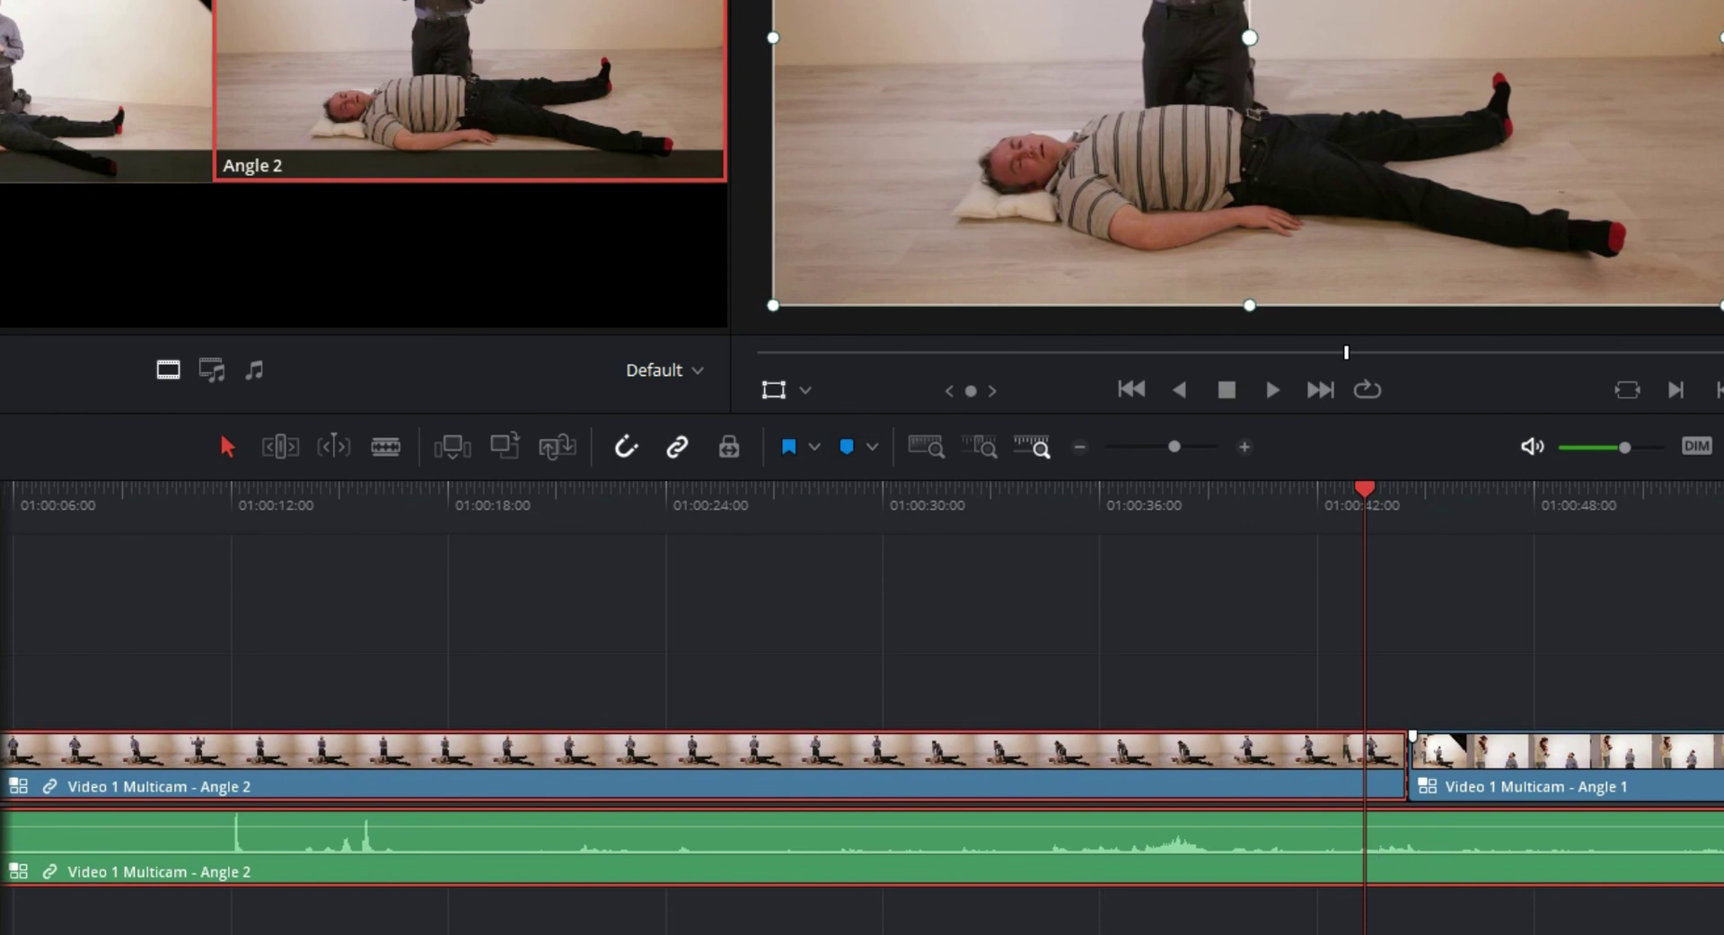
pyautogui.hscroll(10, 886, 799)
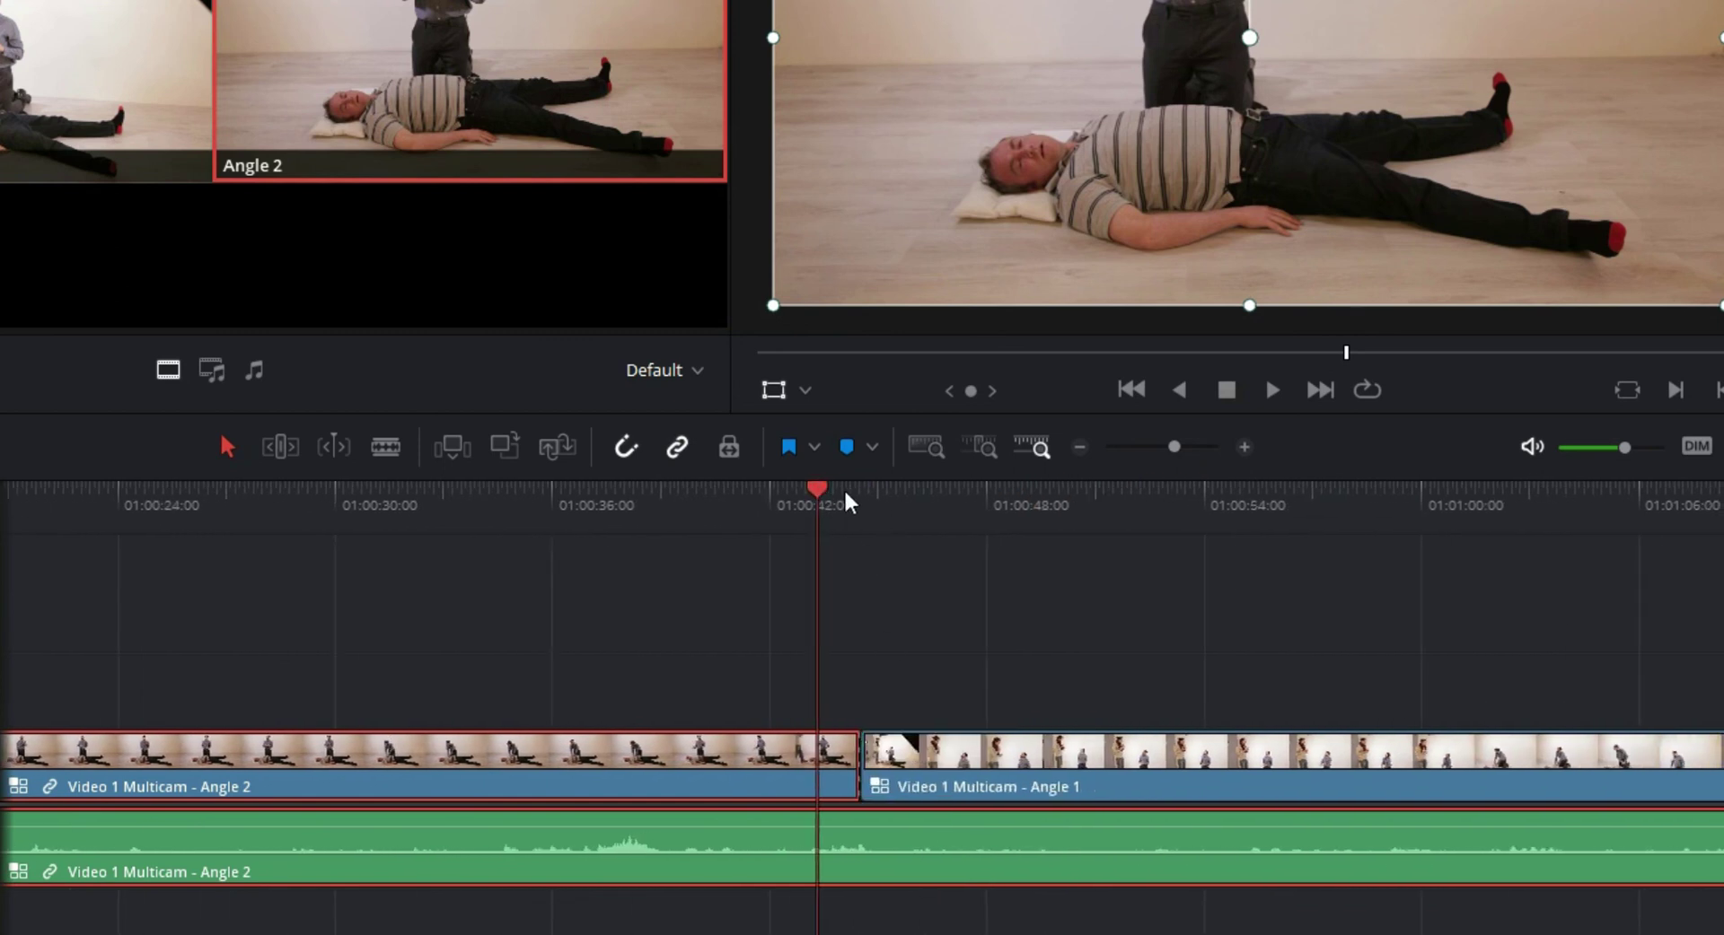
pyautogui.click(811, 493)
pyautogui.moveTo(814, 494); pyautogui.dragTo(1481, 568)
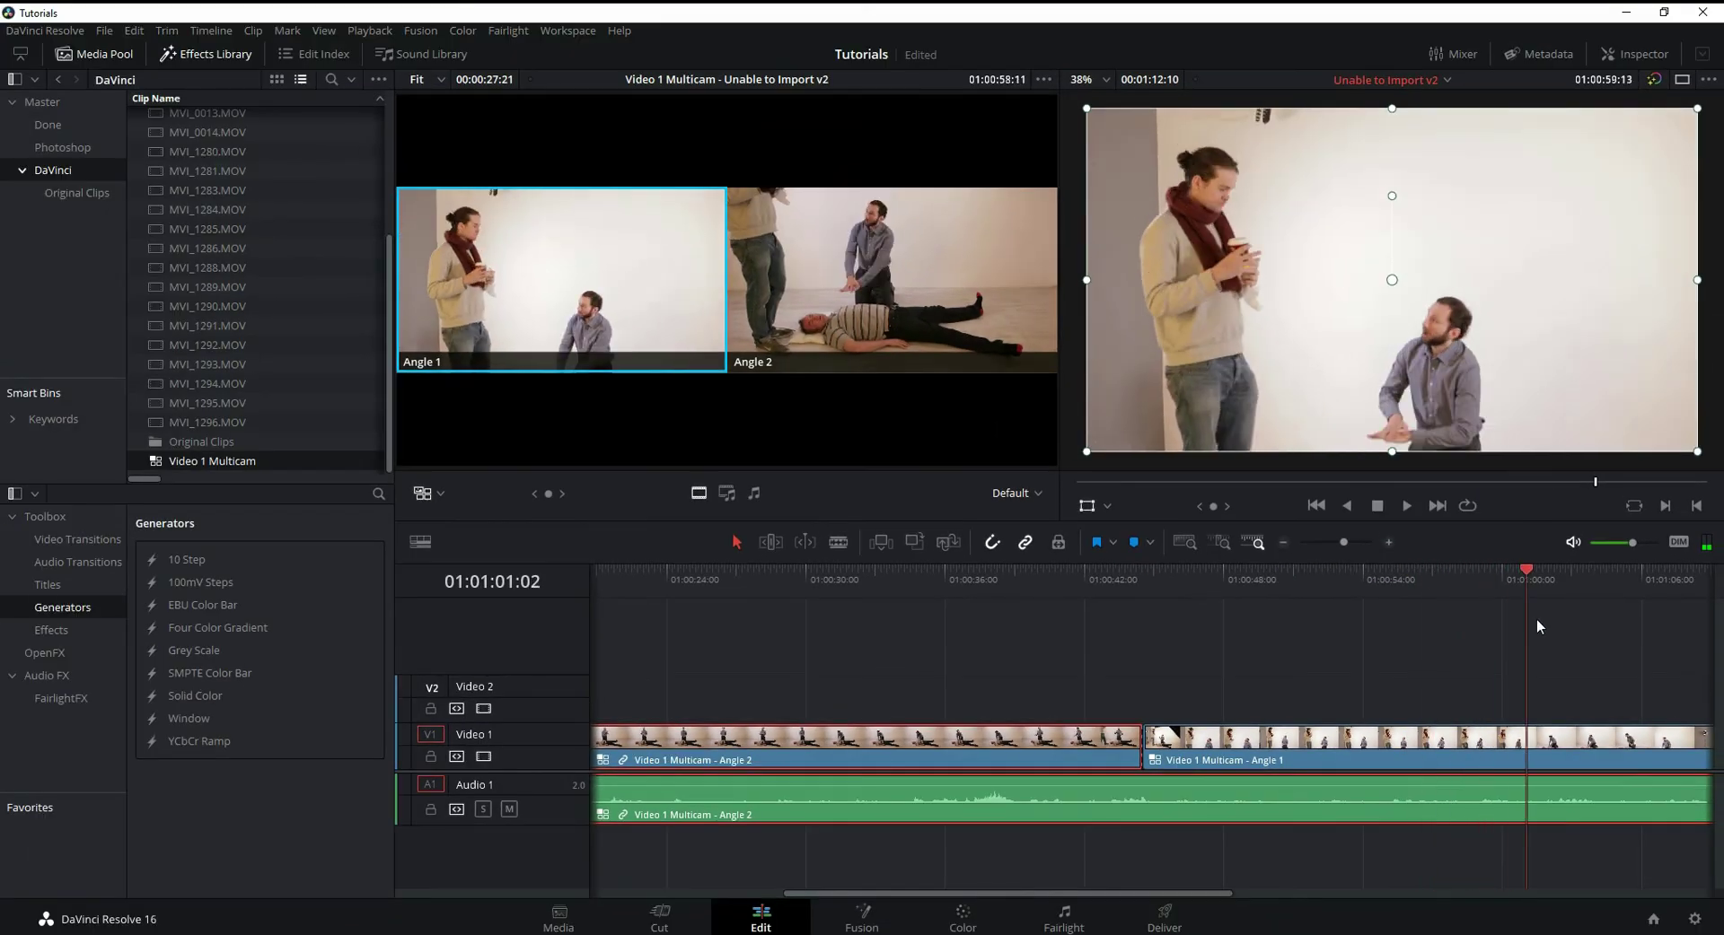
pyautogui.moveTo(1536, 627); pyautogui.dragTo(1569, 638)
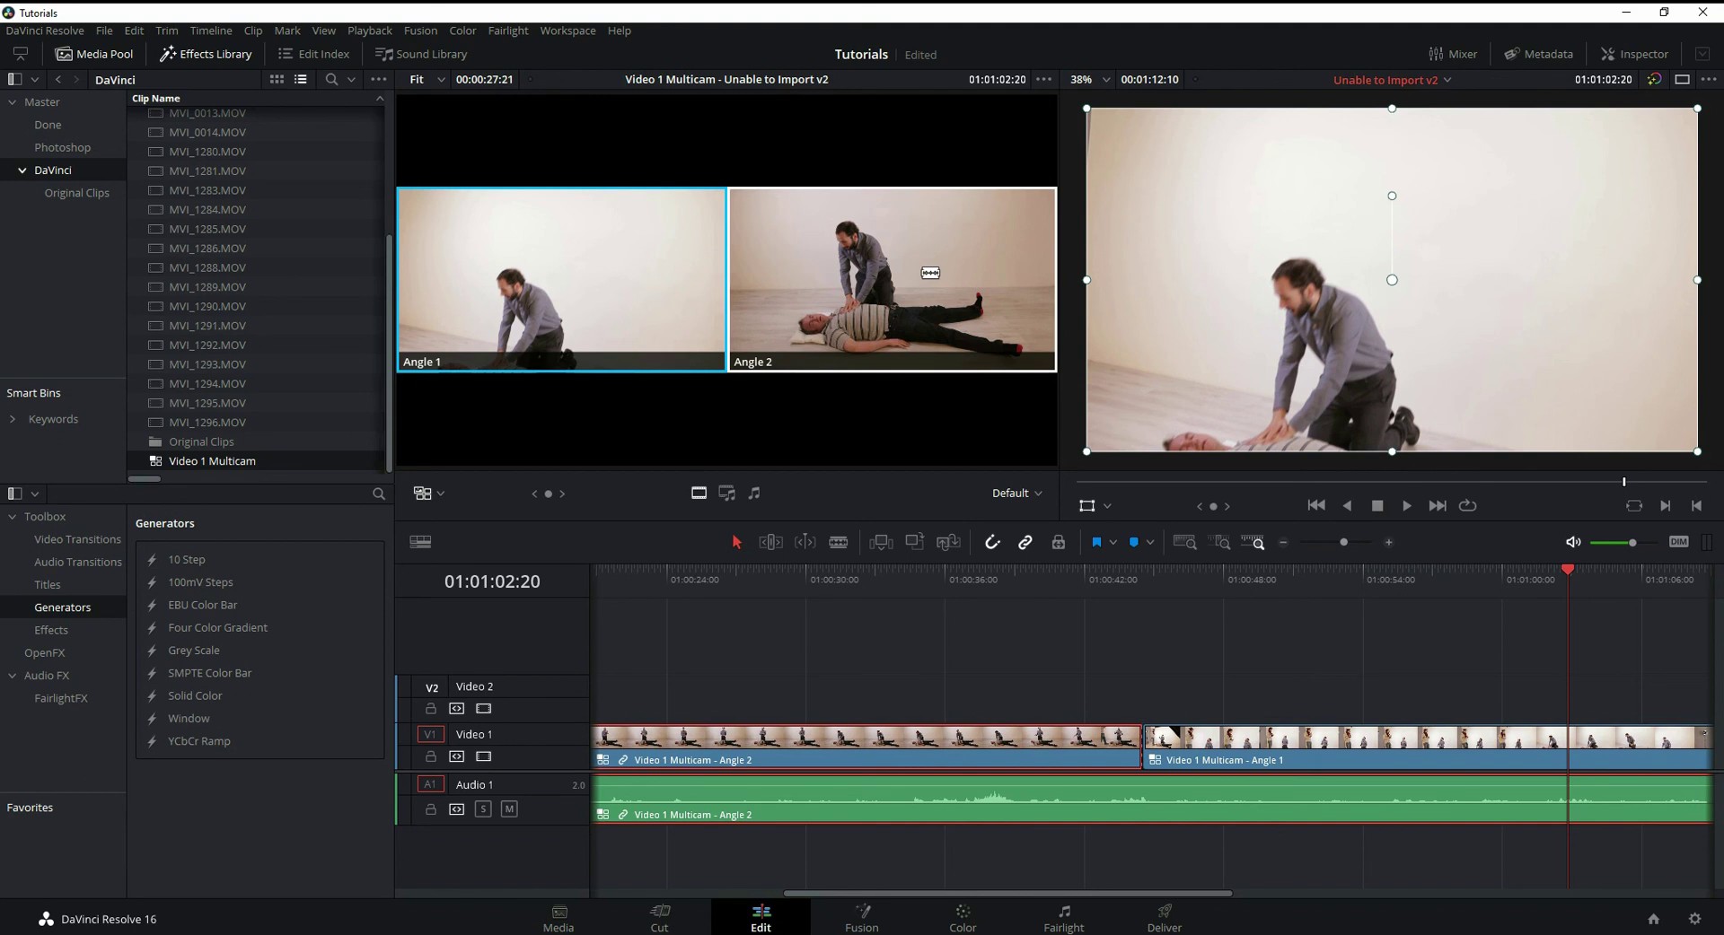
pyautogui.click(930, 273)
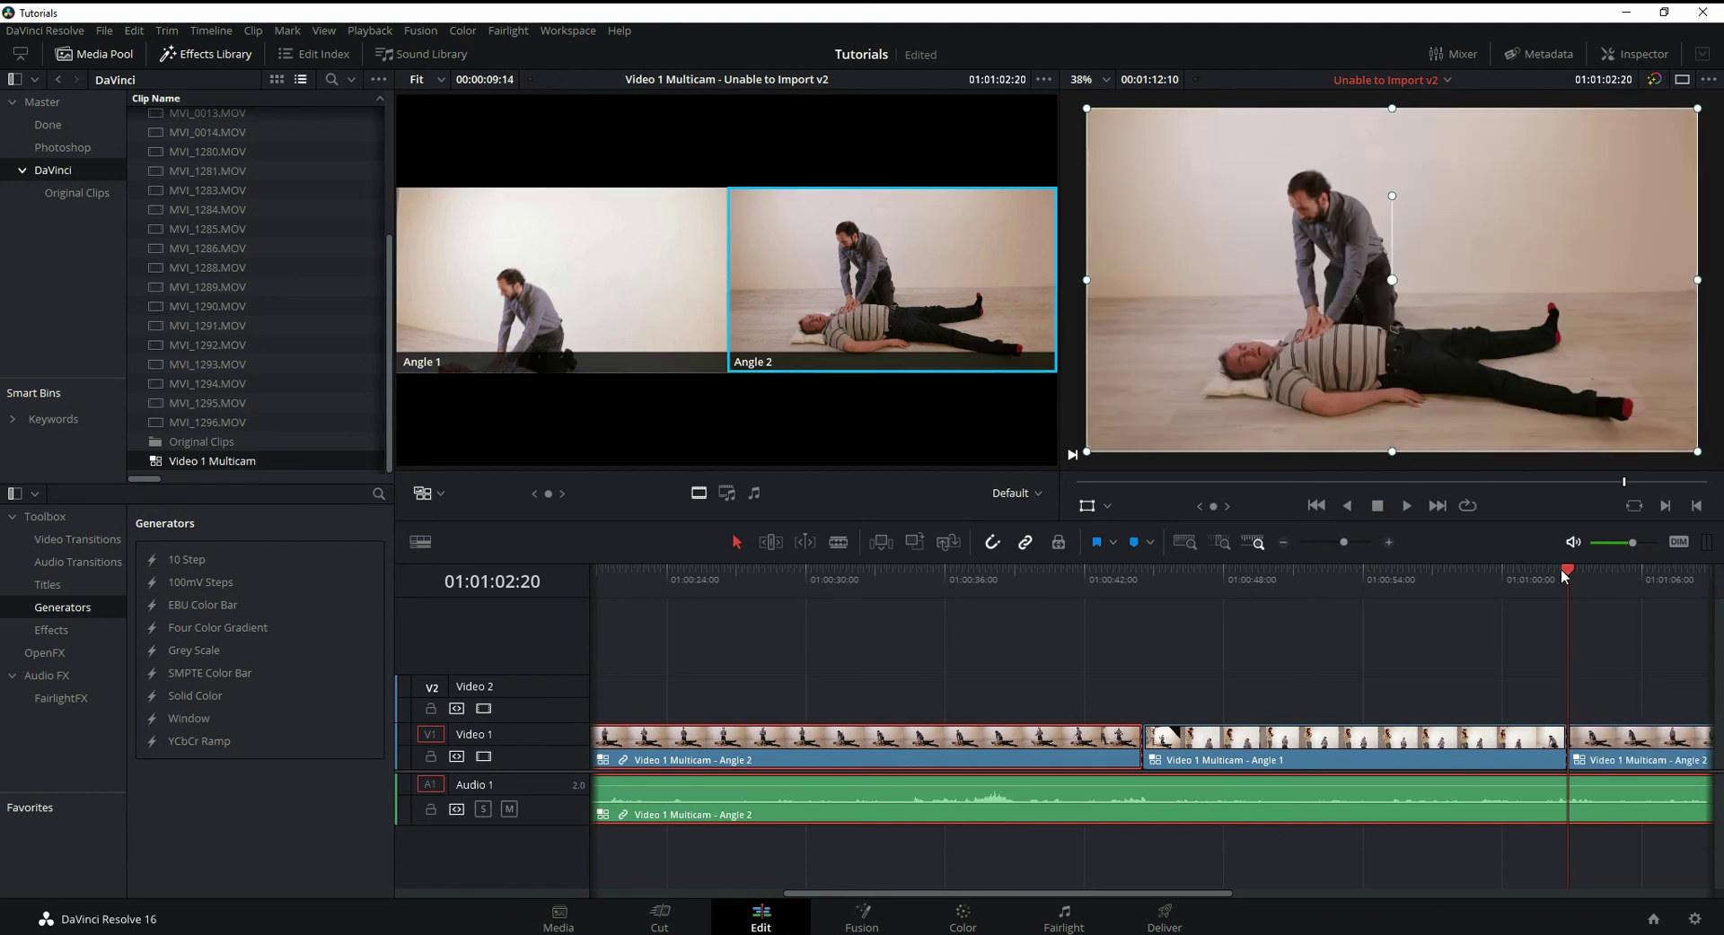
pyautogui.moveTo(1560, 569); pyautogui.dragTo(1596, 578)
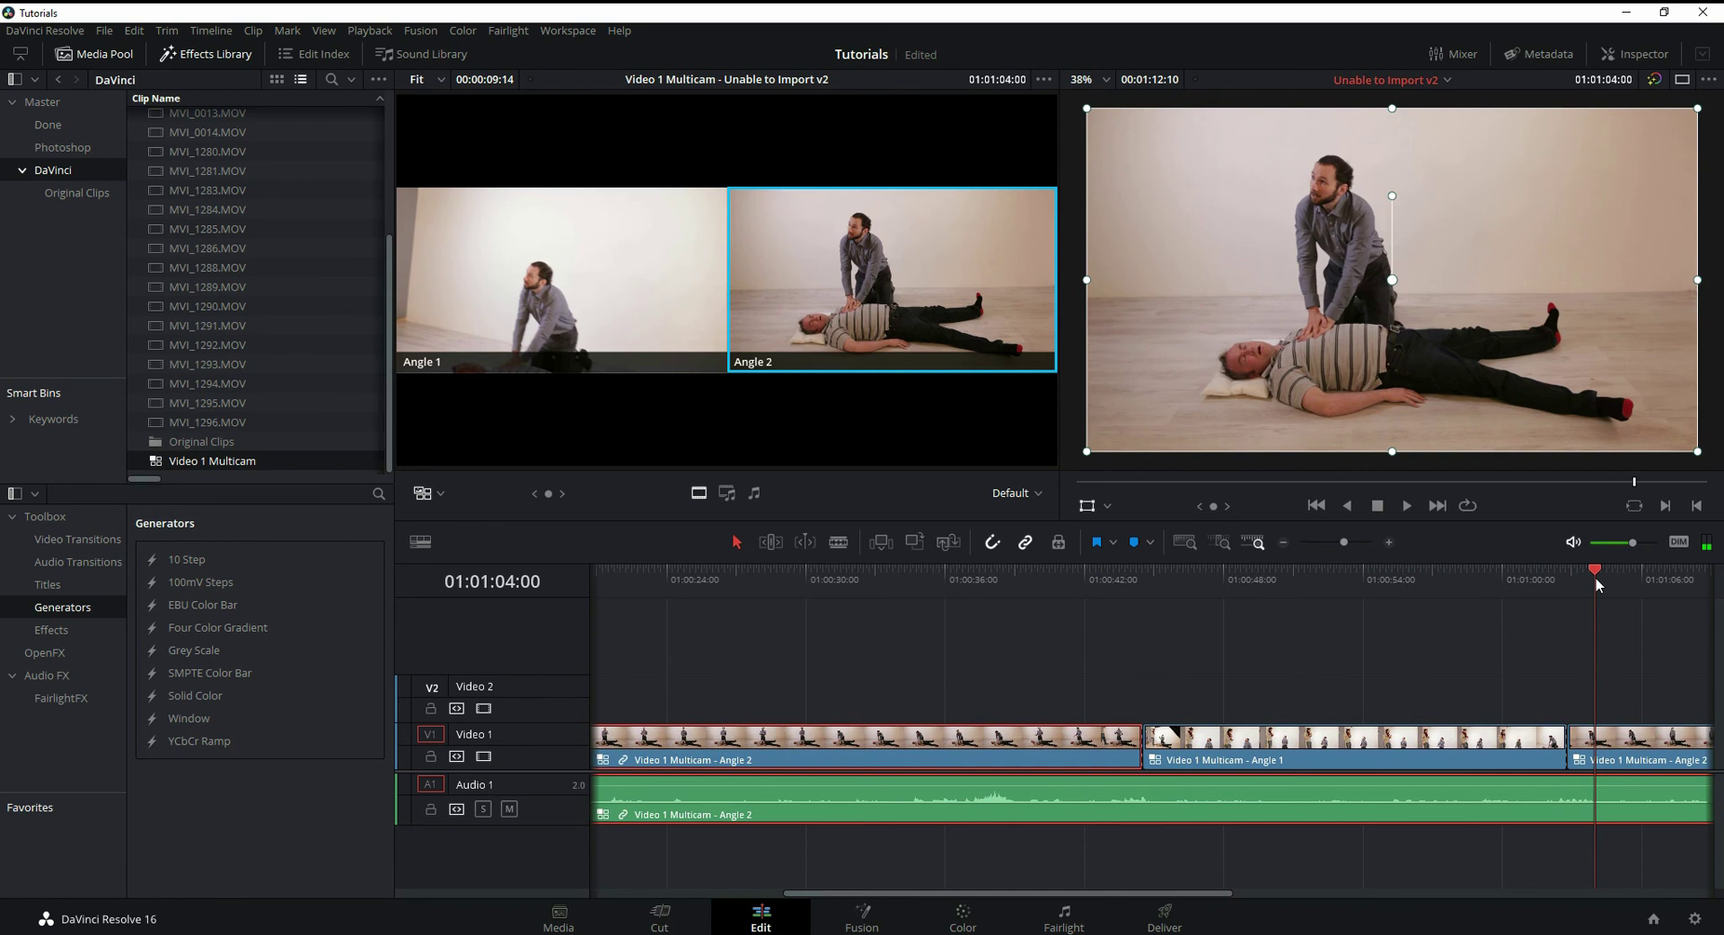